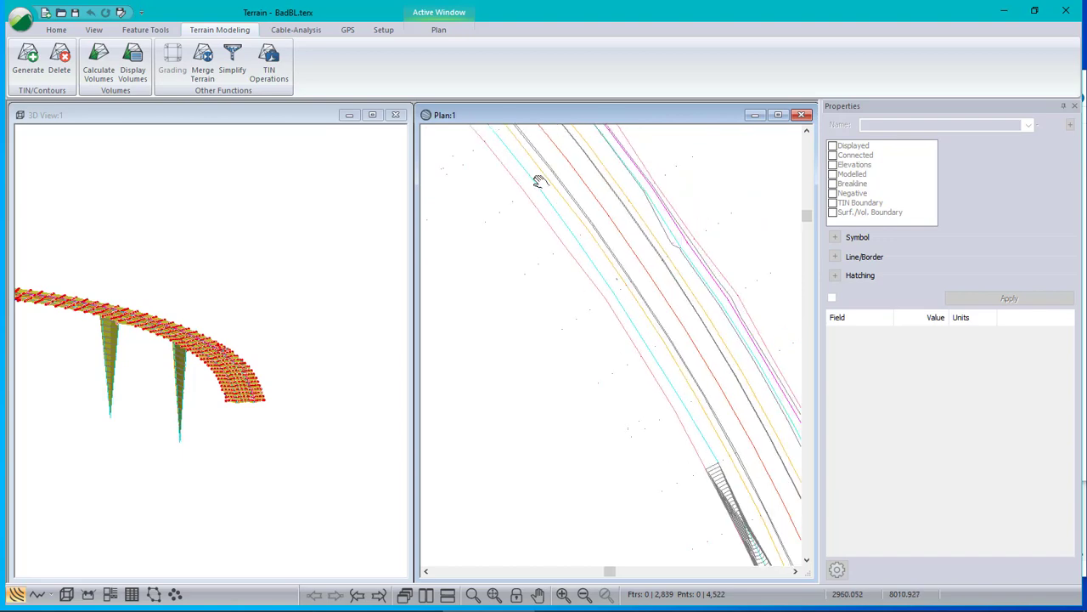
- Inspect the dense contours near the downward spikes and select the DITL-26 ditch line running through them in plan view
scroll(632, 415, up, 3)
scroll(632, 416, up, 2)
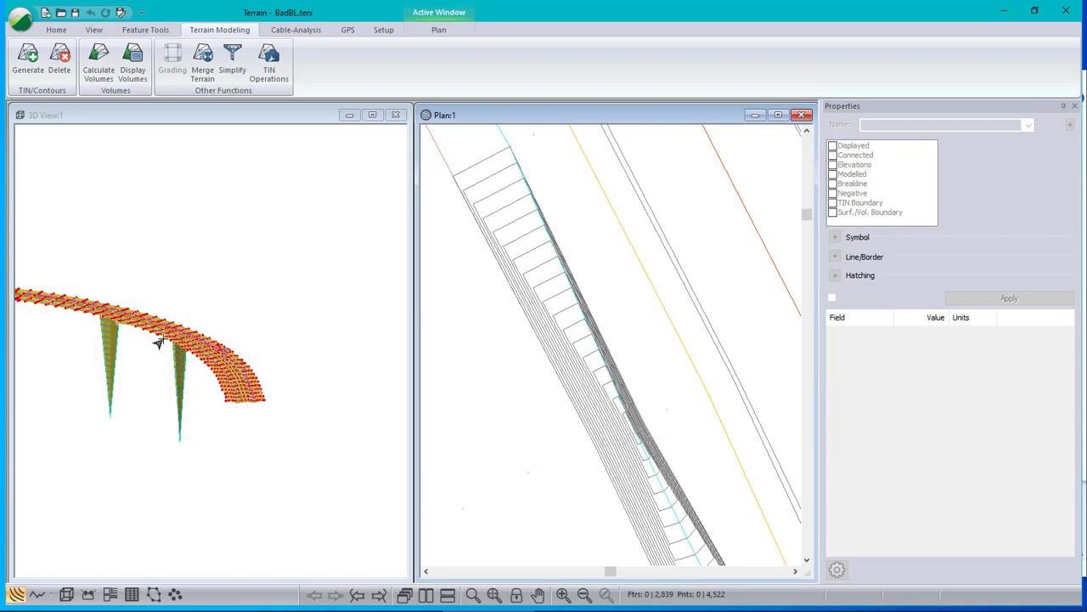
drag(158, 342, 193, 346)
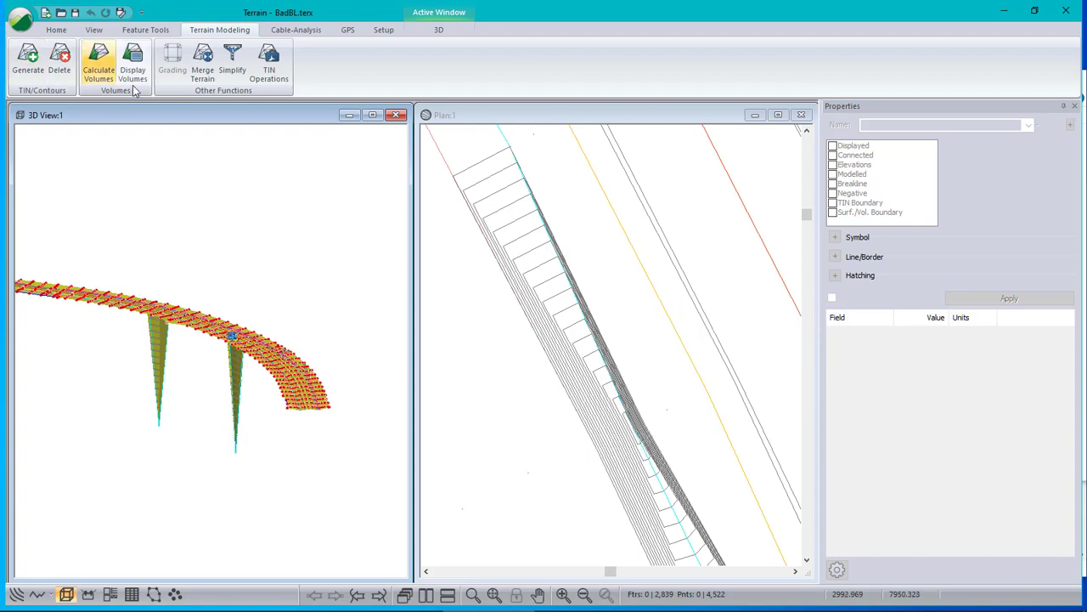
click(629, 438)
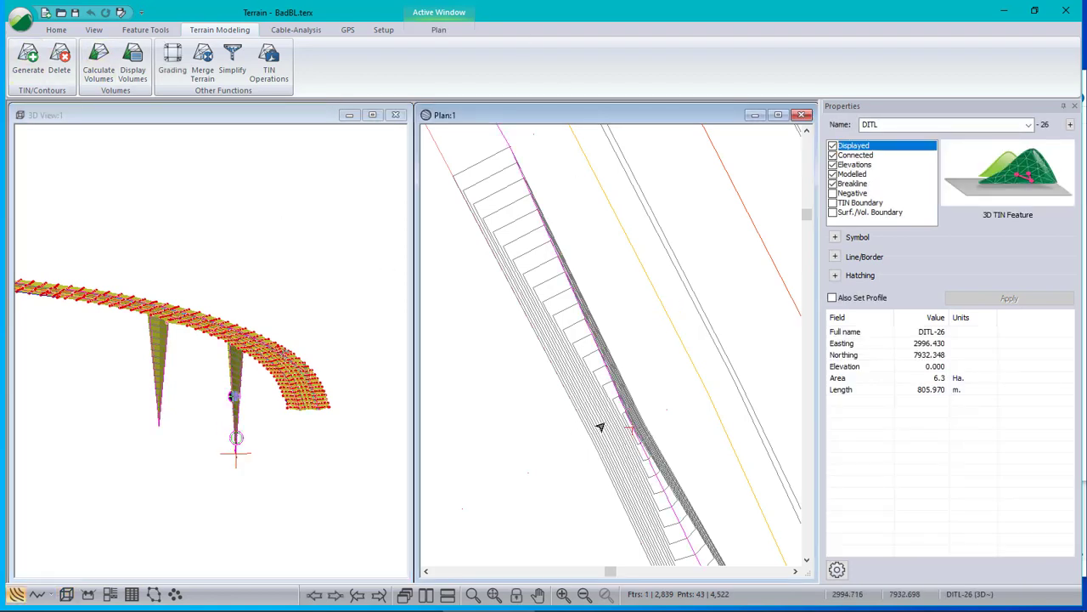
- Check the CNTRM contour features around the spike and delete the contours from the plan
click(614, 437)
click(610, 424)
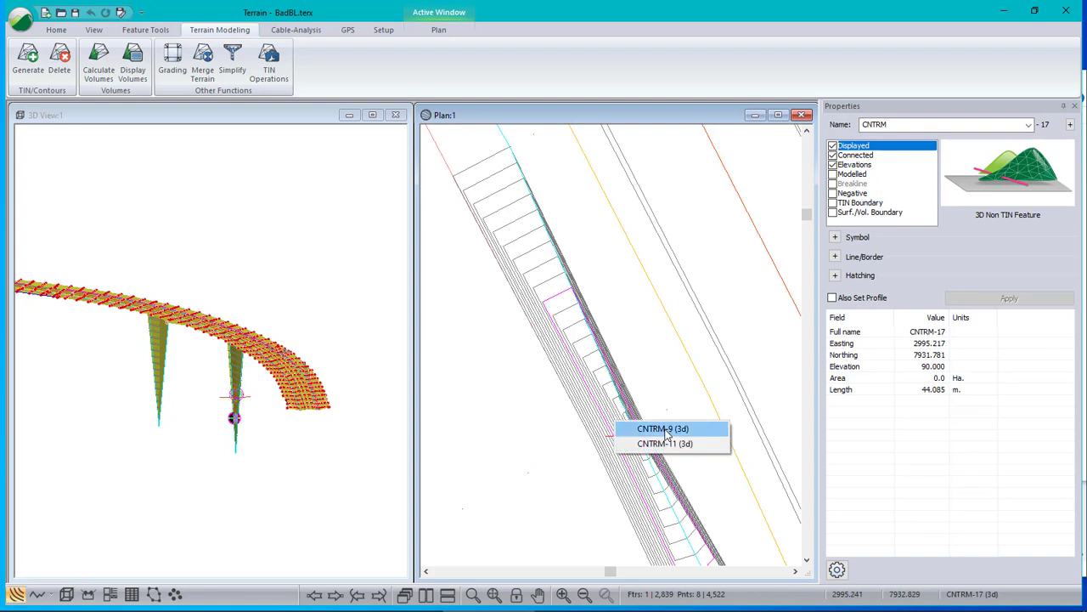
click(629, 432)
click(58, 59)
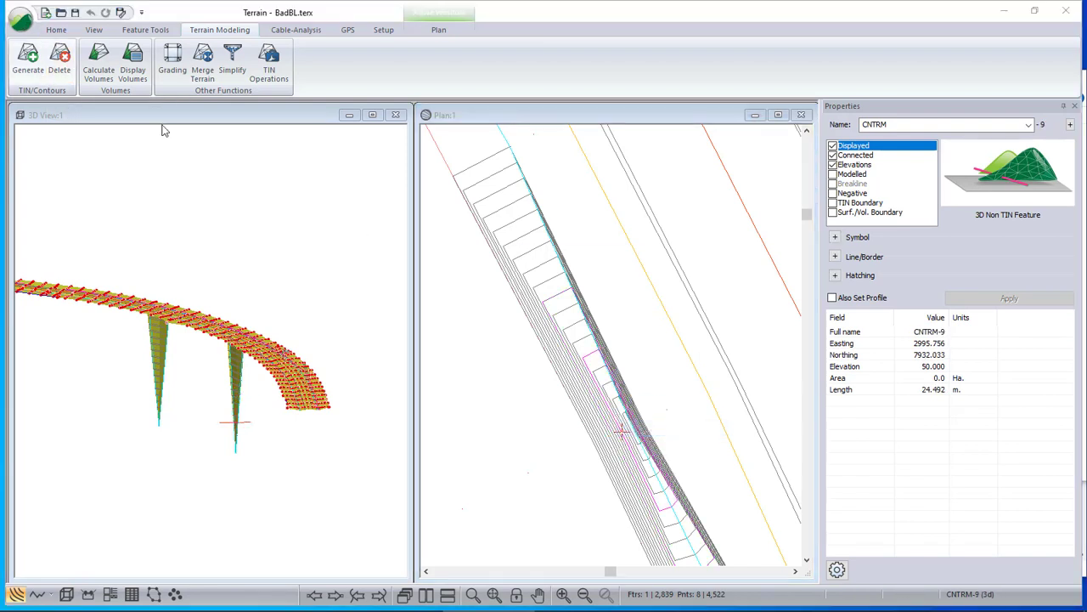
click(561, 335)
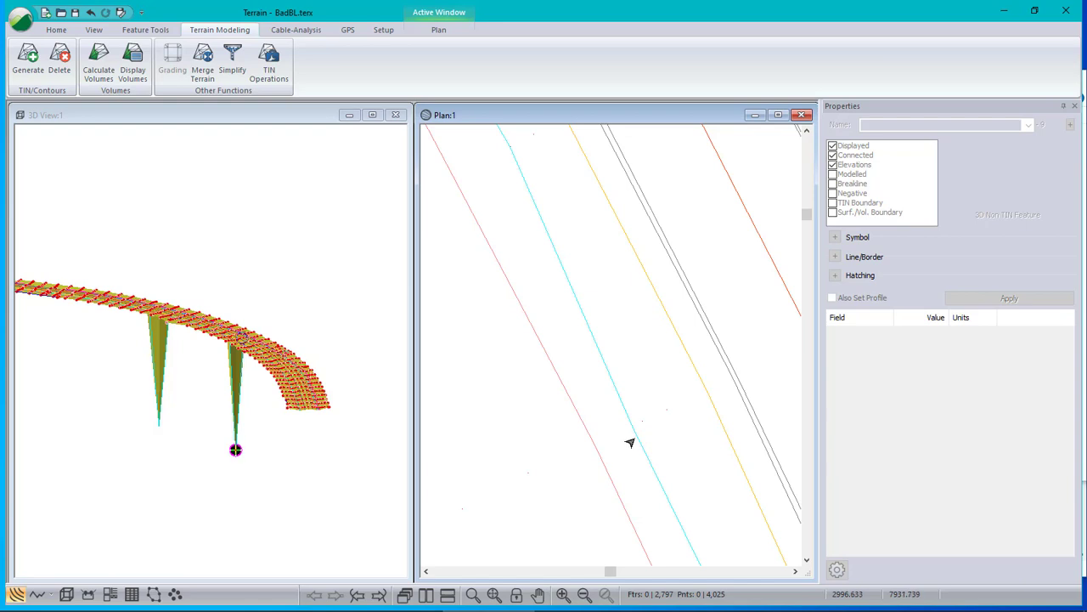
- Select the lowest vertex of the spike nearest the road's curved end in the 3D view and locate it in plan
scroll(612, 349, down, 3)
scroll(611, 348, down, 3)
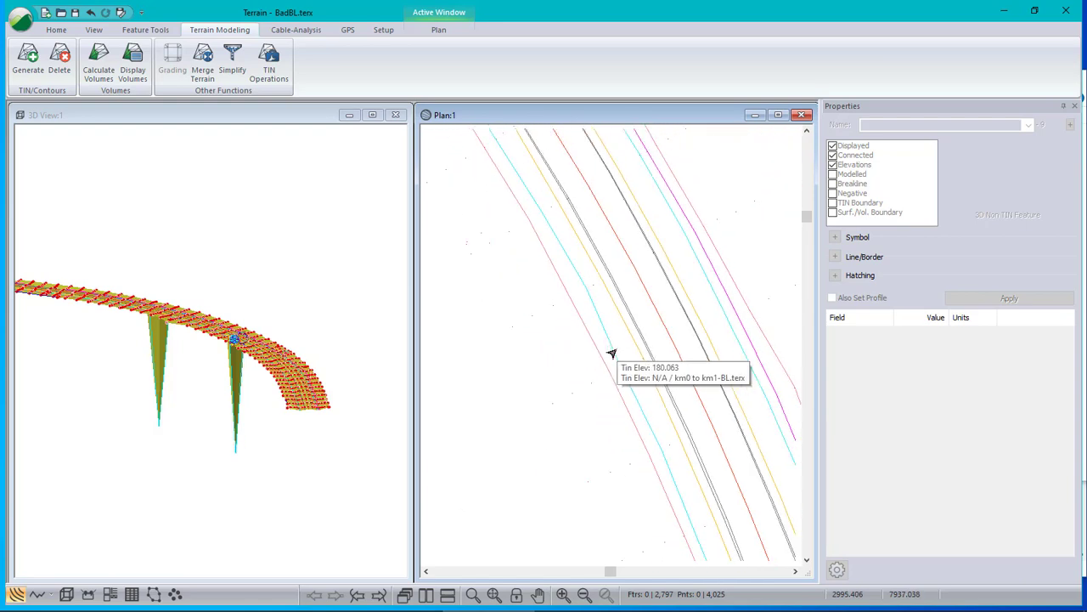
middle_drag(723, 479, 585, 136)
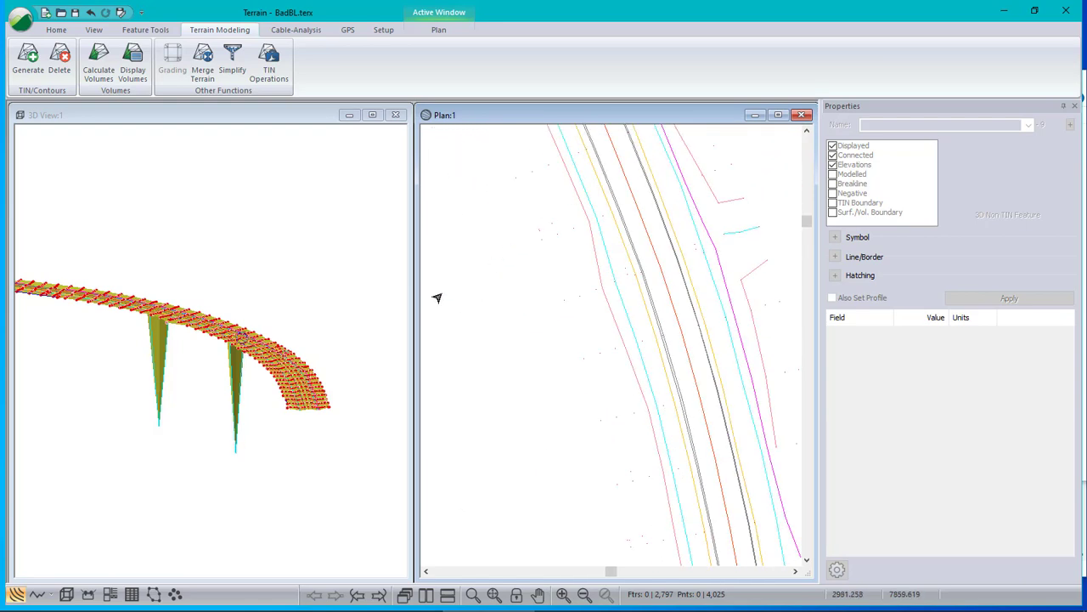
click(234, 454)
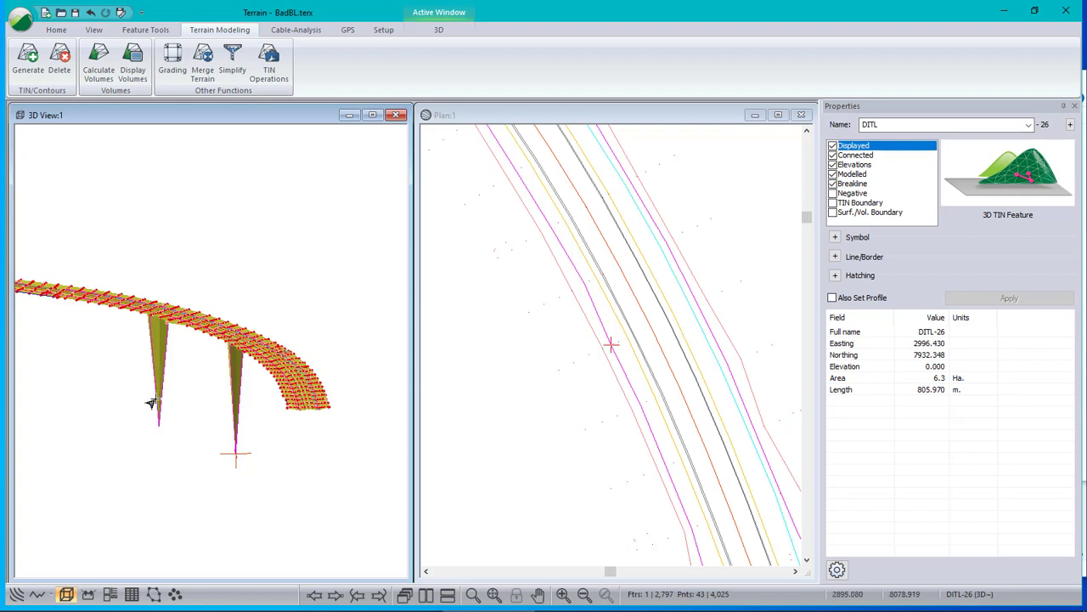
scroll(614, 343, up, 4)
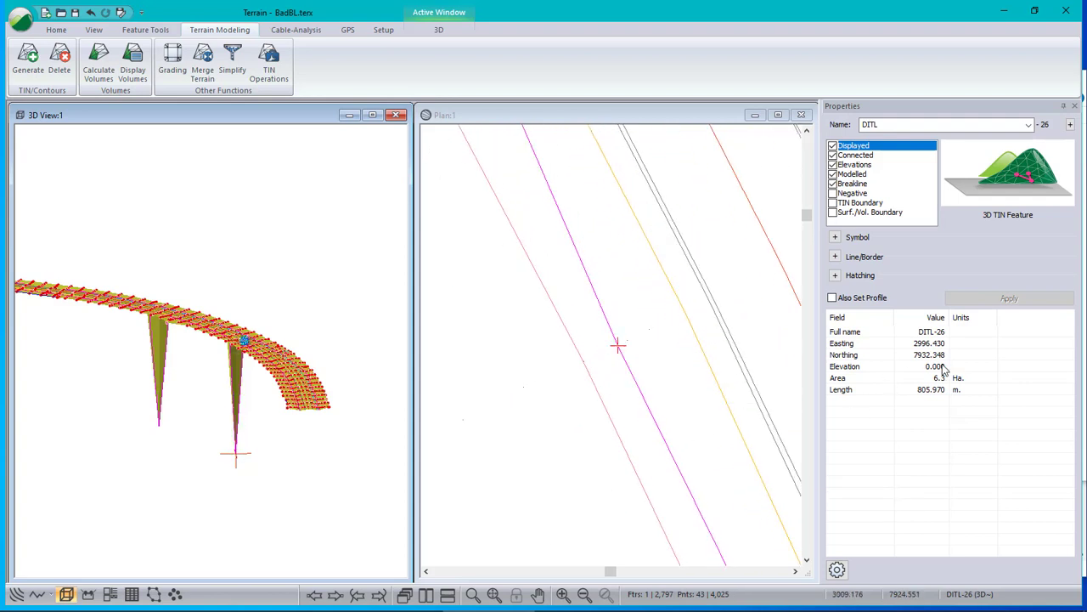
- Compare the selected DITL-26 vertex's elevation with those of the adjacent vertices along the line
click(338, 595)
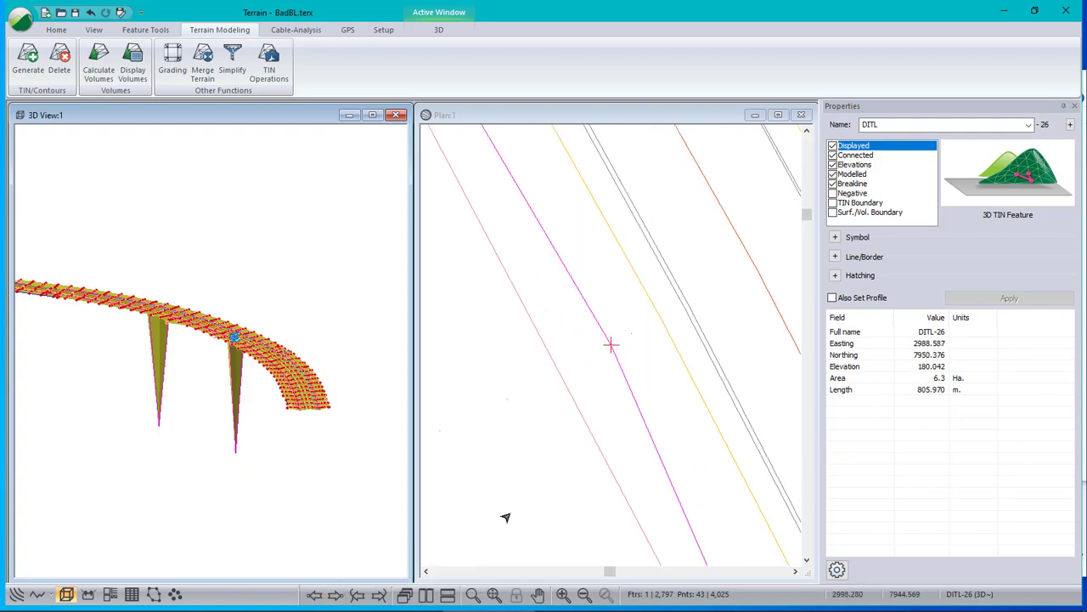
click(314, 598)
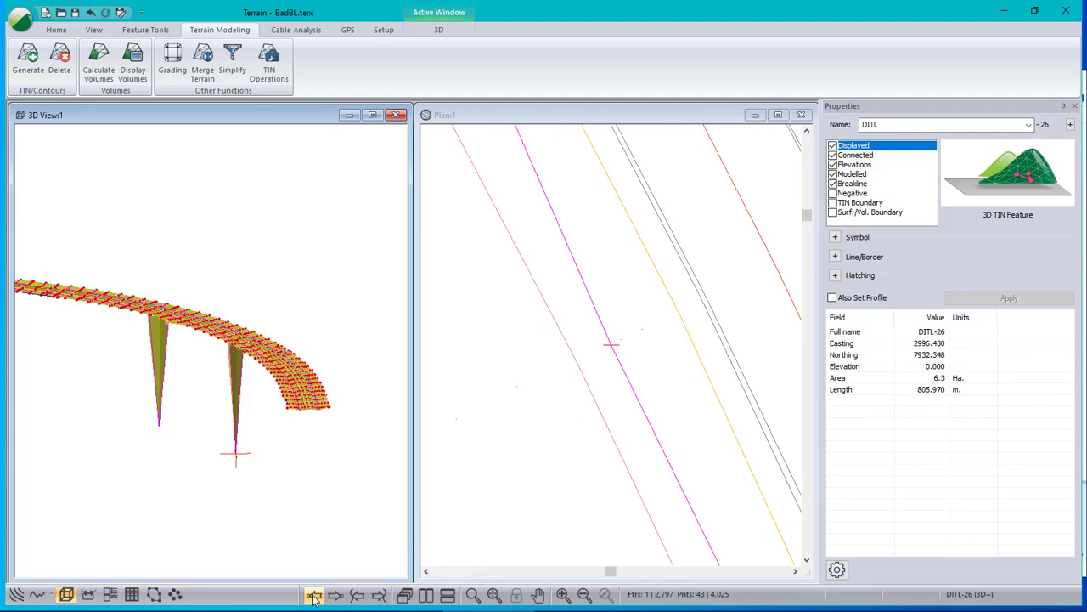
click(314, 598)
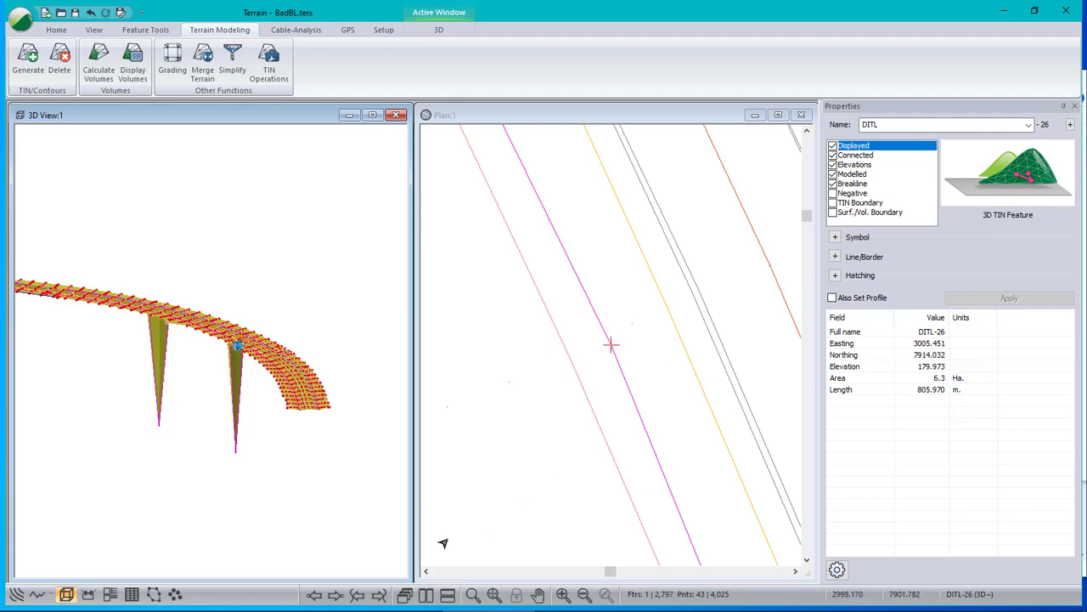
click(336, 595)
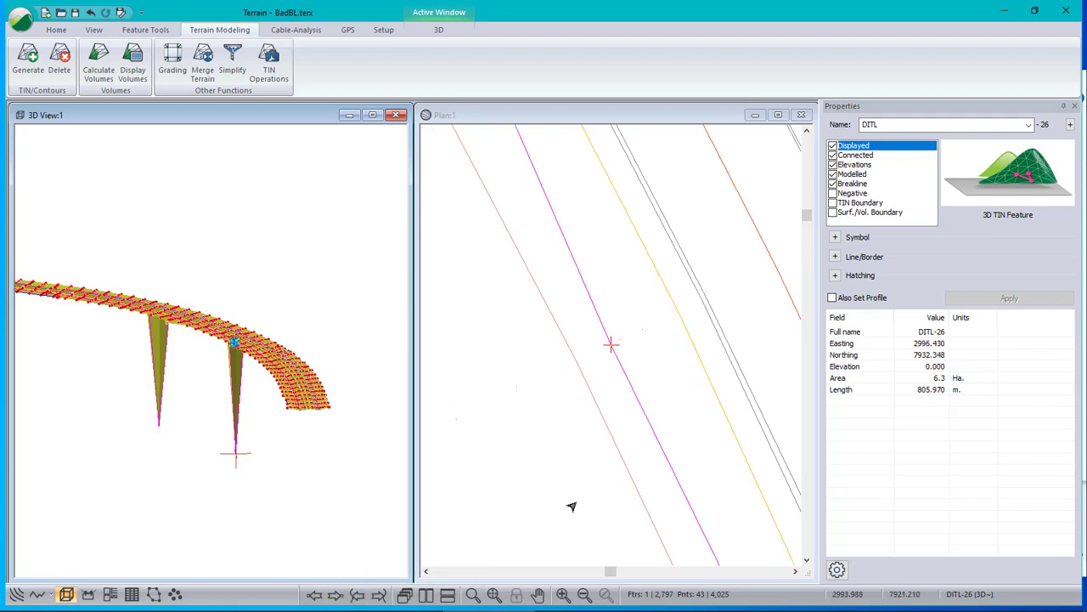
scroll(612, 345, up, 3)
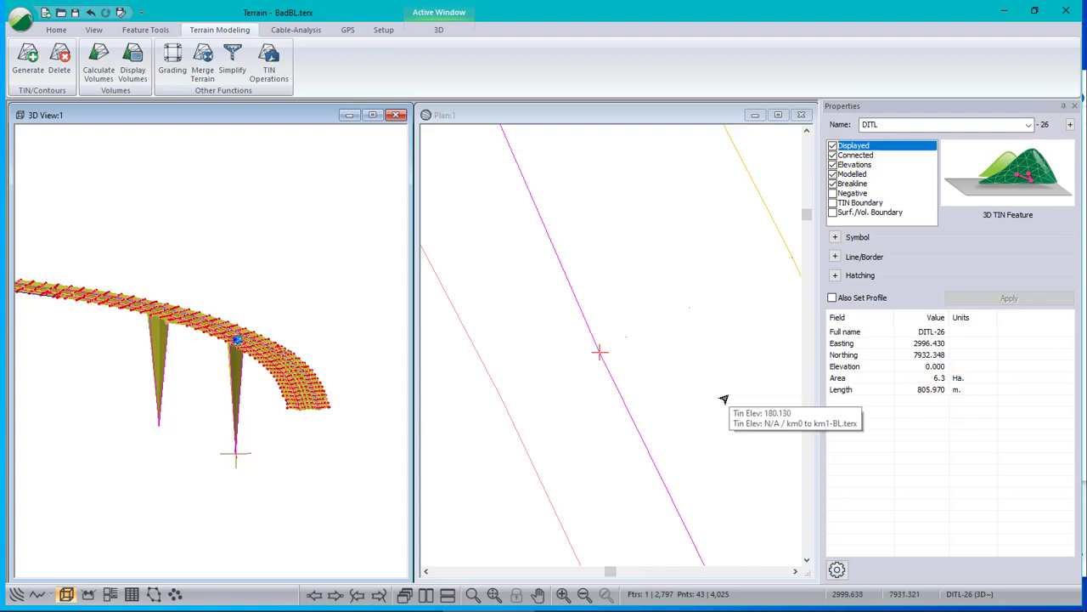
scroll(619, 340, up, 3)
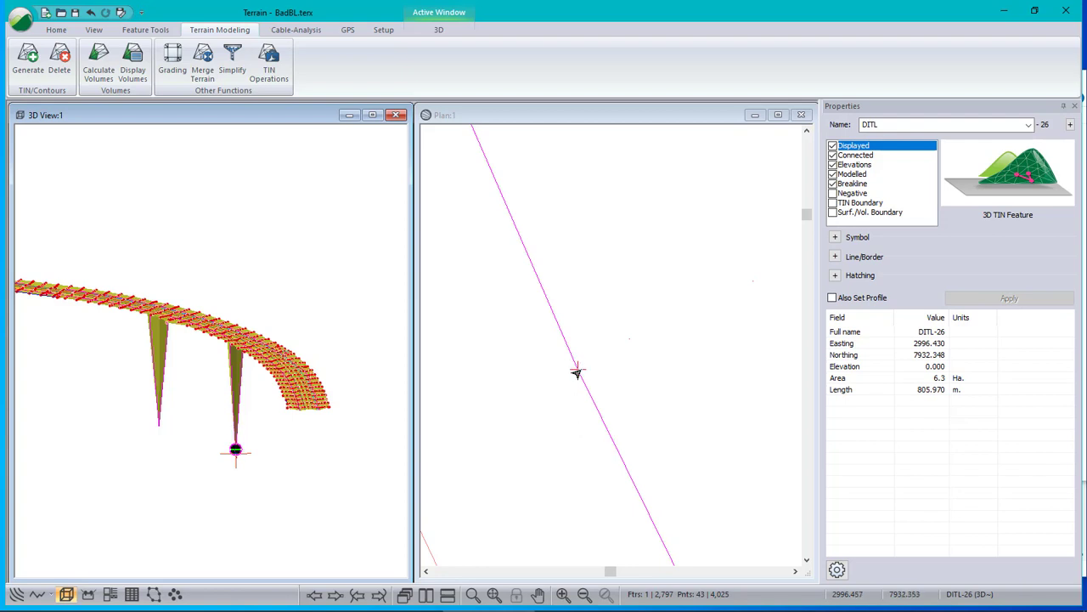
click(146, 30)
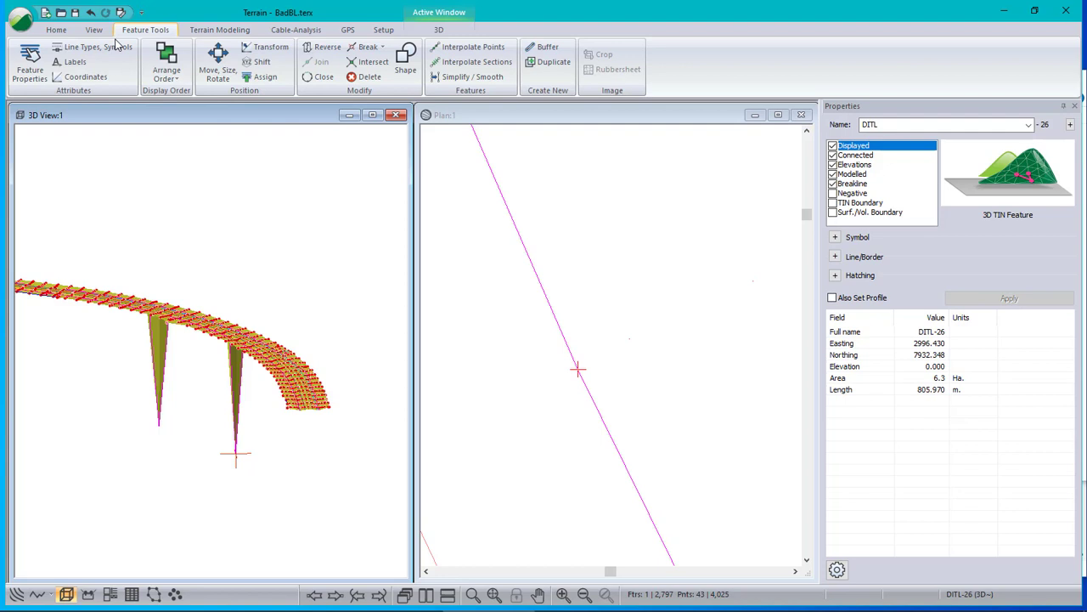
click(79, 76)
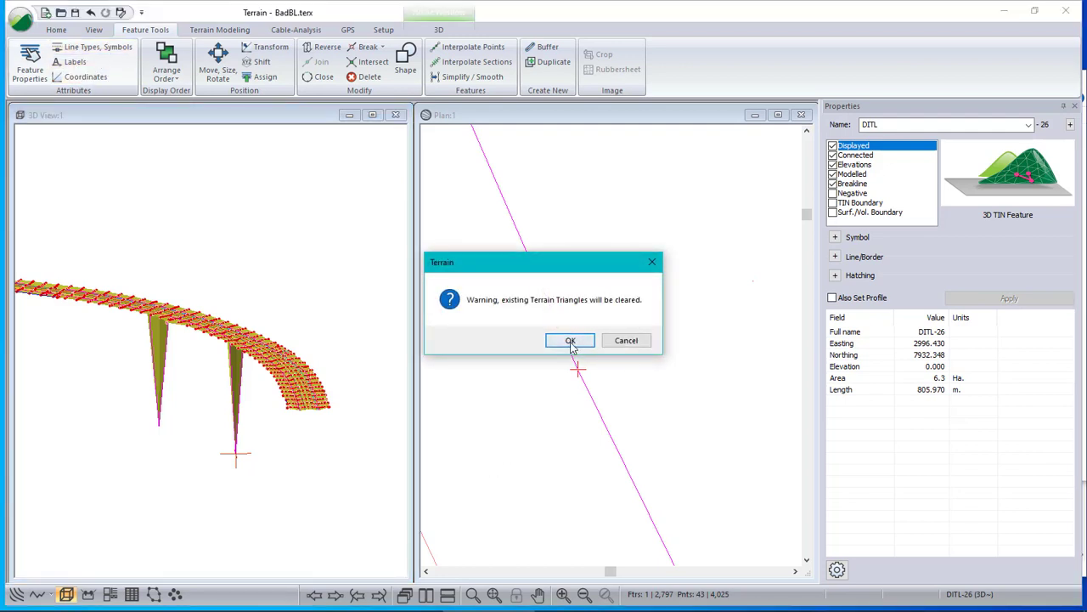
click(569, 340)
key(Tab)
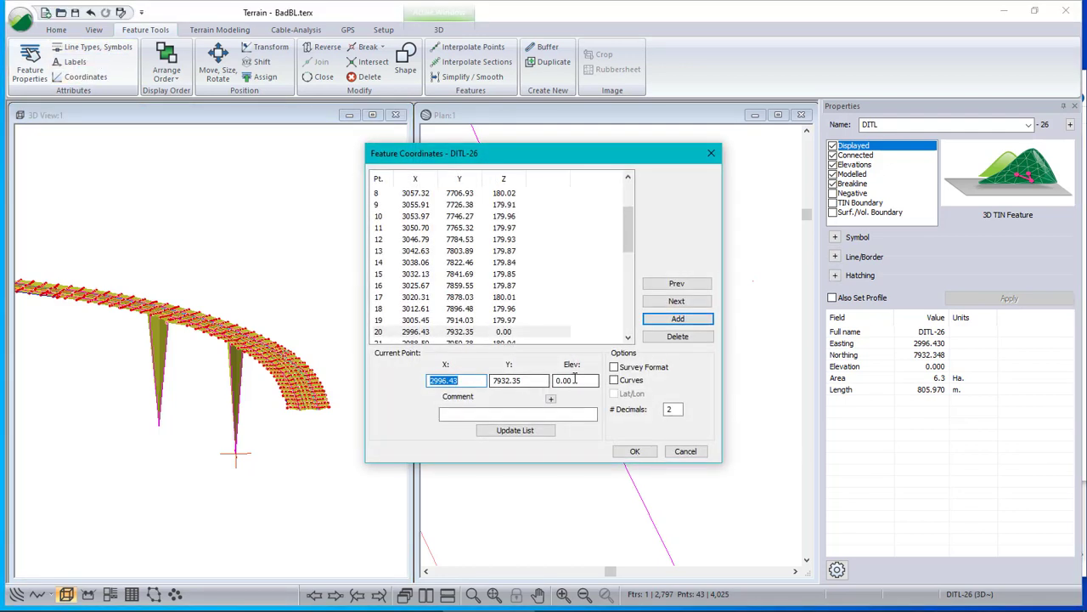
key(Tab)
mouse_move(584, 601)
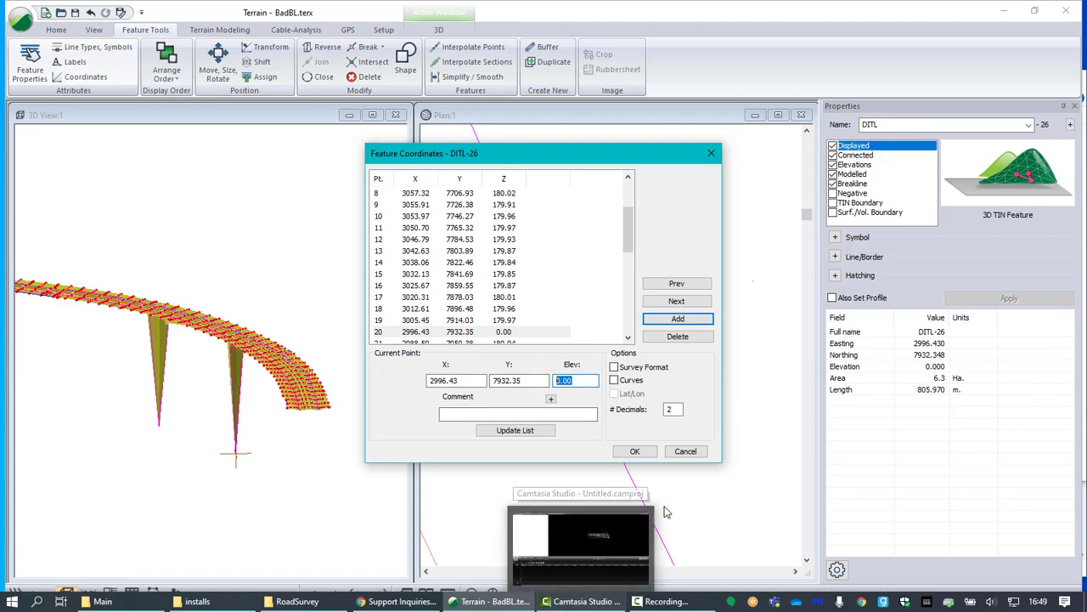
click(692, 456)
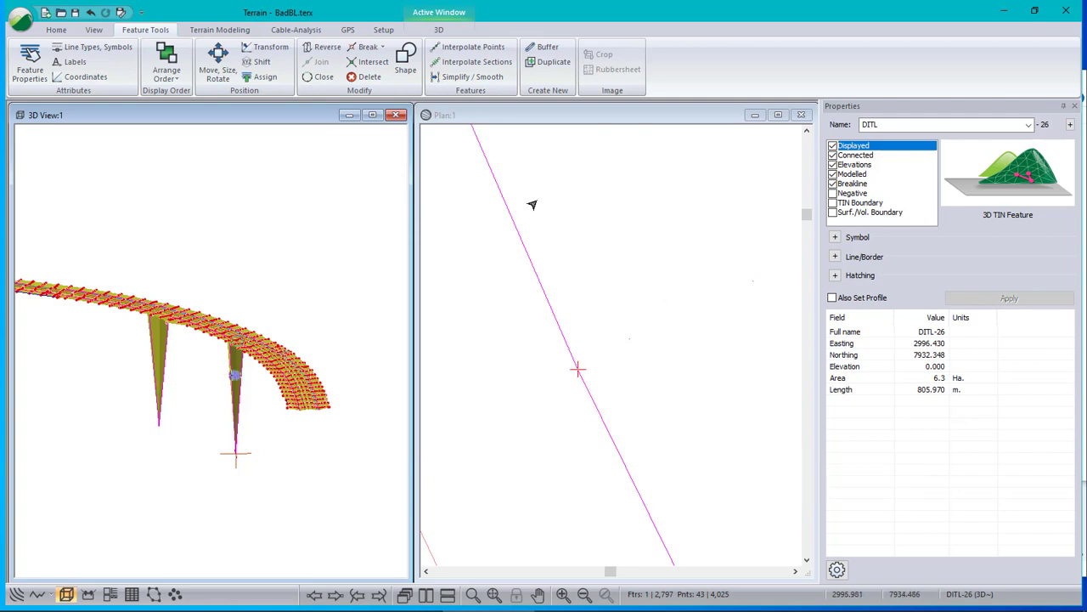
- Check the nearby PNTSMARK point's elevation, then move the faulty DITL-26 vertex onto that point by editing points with the mouse
click(629, 340)
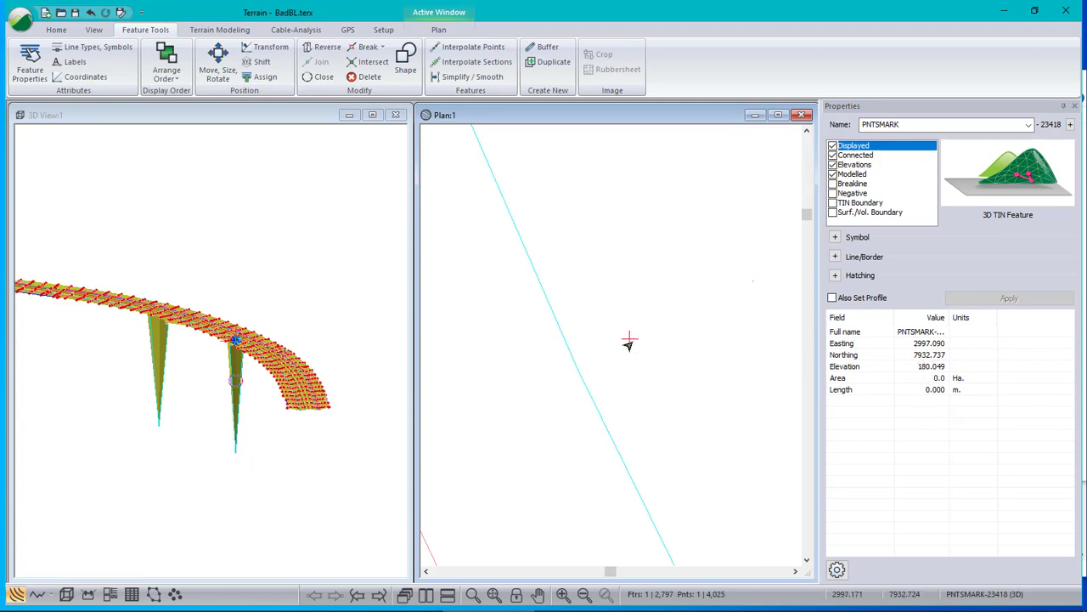
click(577, 396)
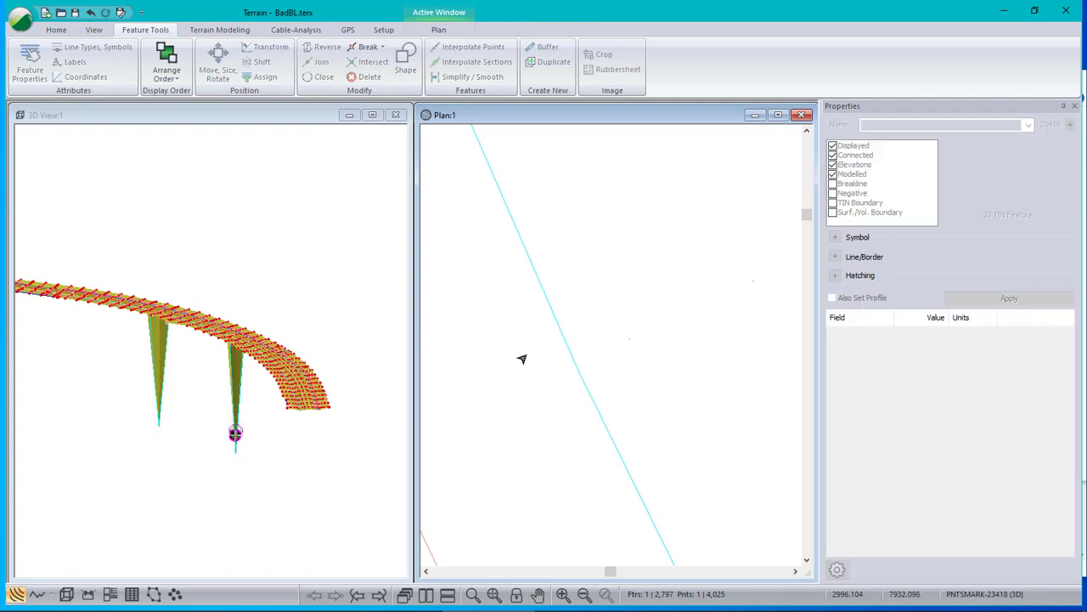
click(578, 369)
right_click(656, 414)
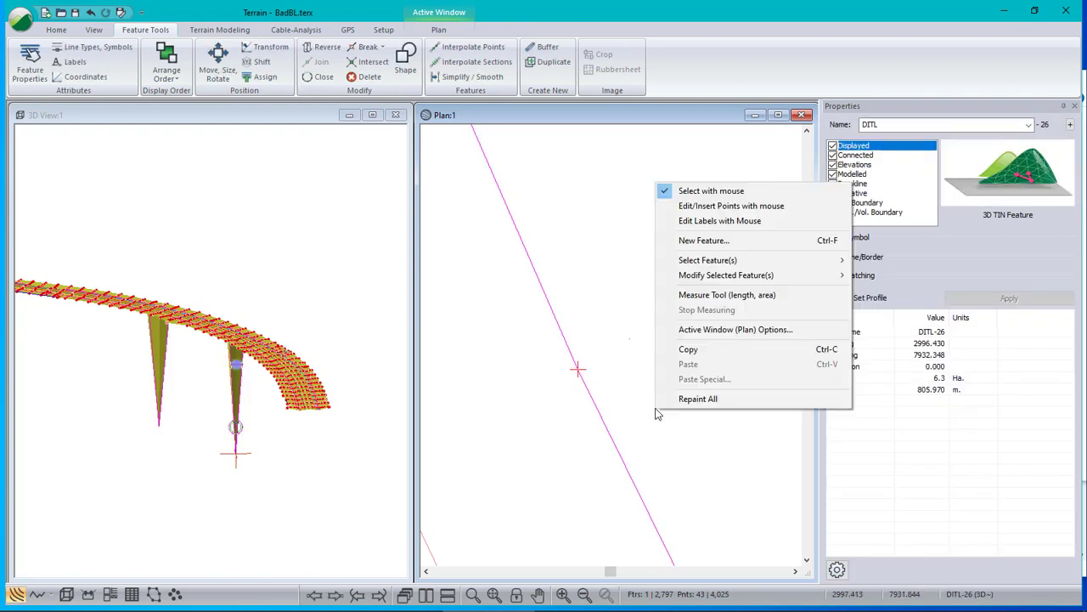
click(714, 206)
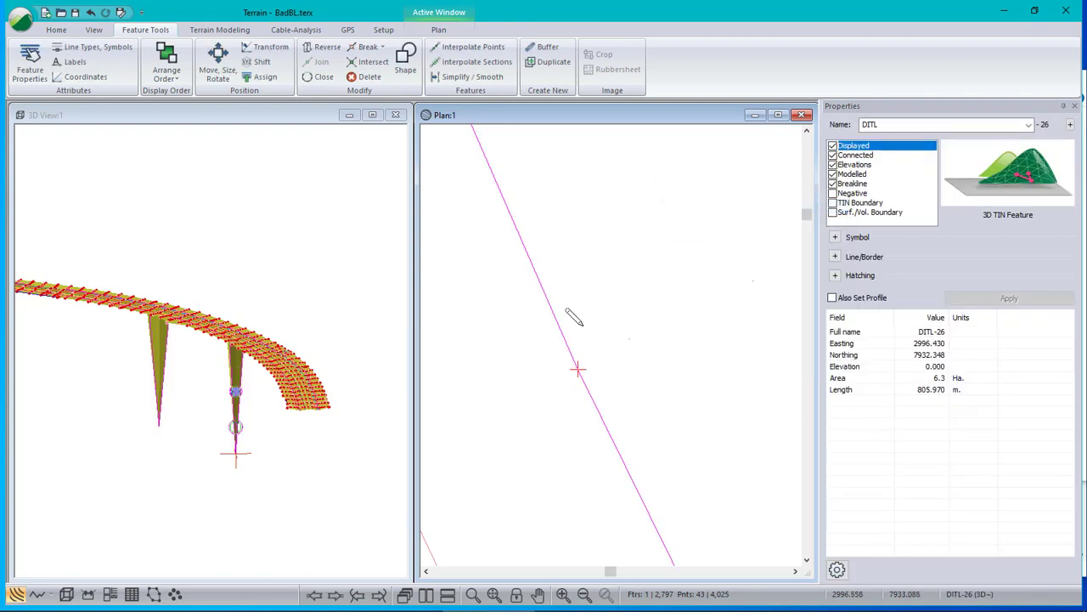
click(577, 369)
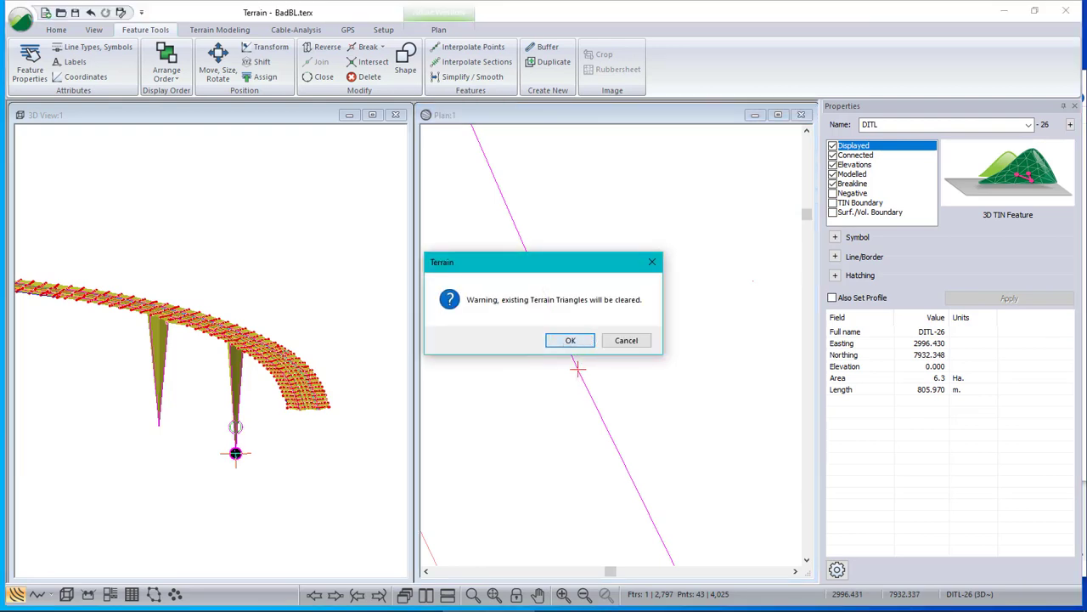
click(570, 342)
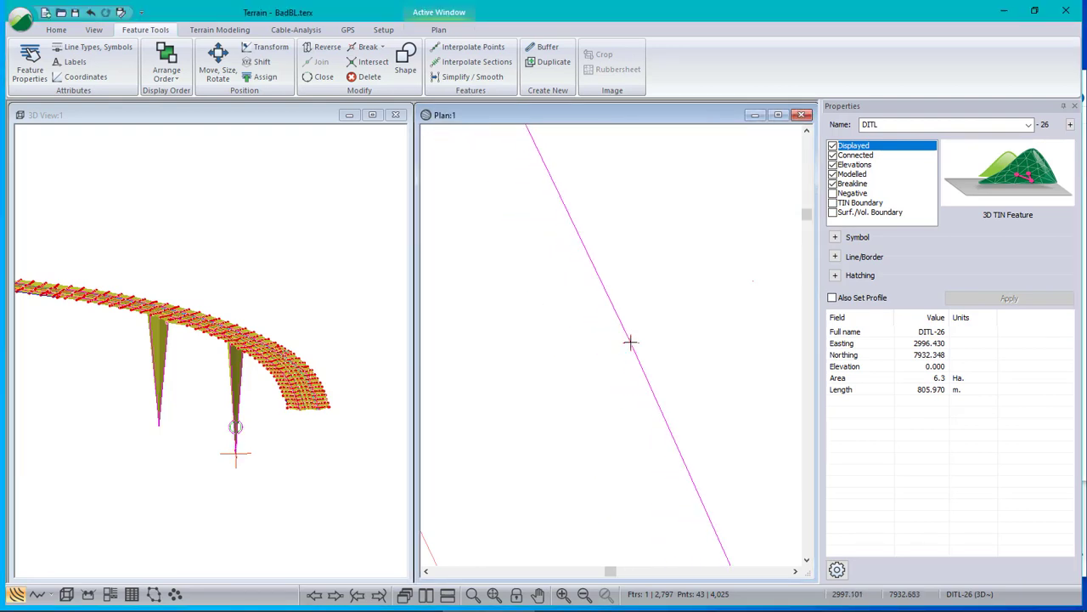
click(629, 340)
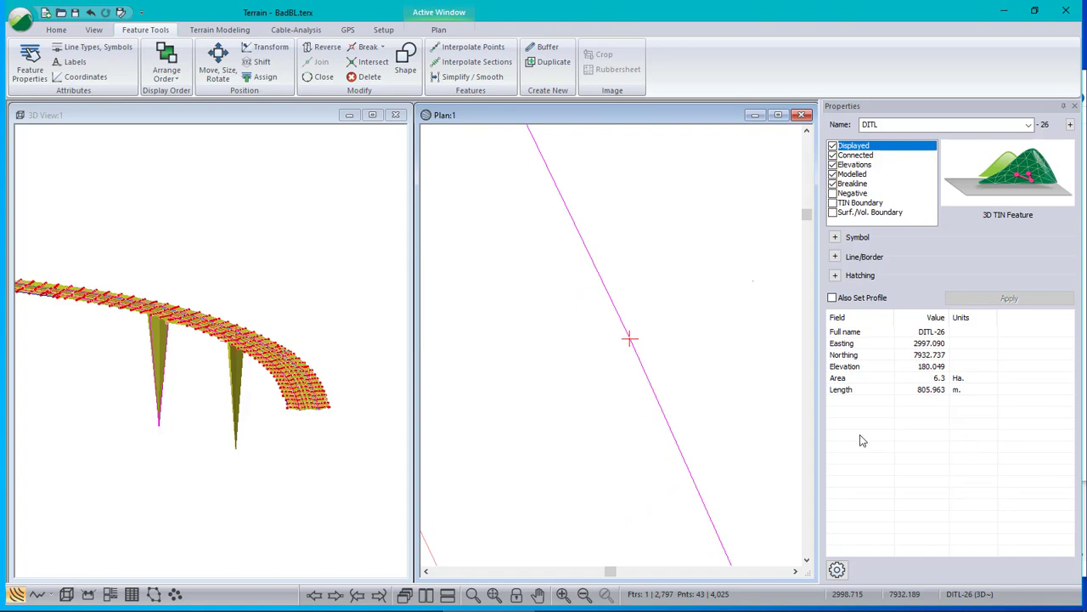
- Select the lowest vertex of the second spike on DITL-26 and compare its elevation with the adjacent vertices
click(154, 428)
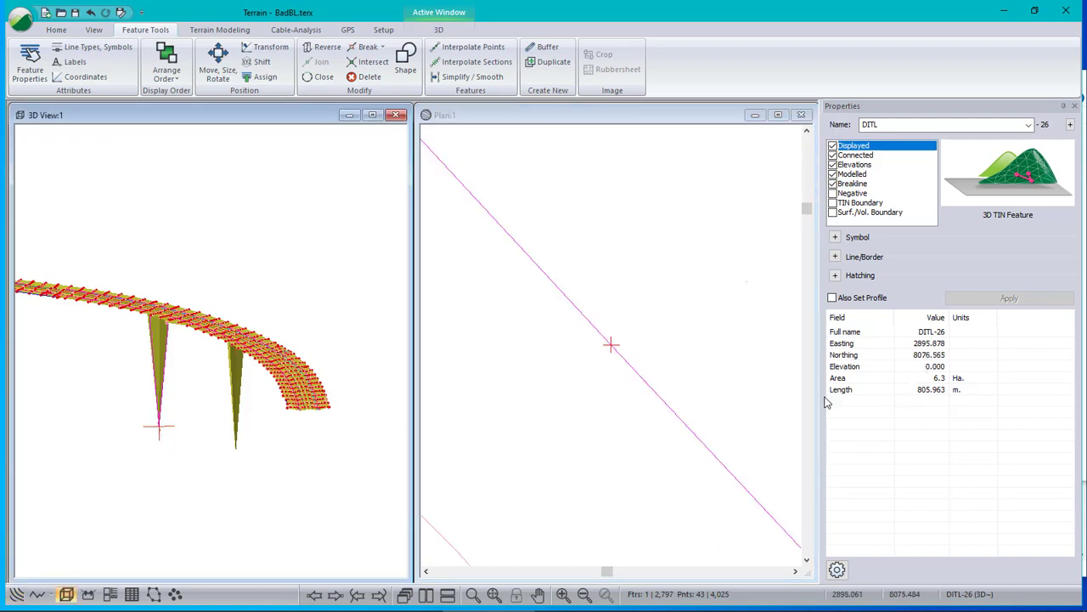
scroll(627, 337, down, 3)
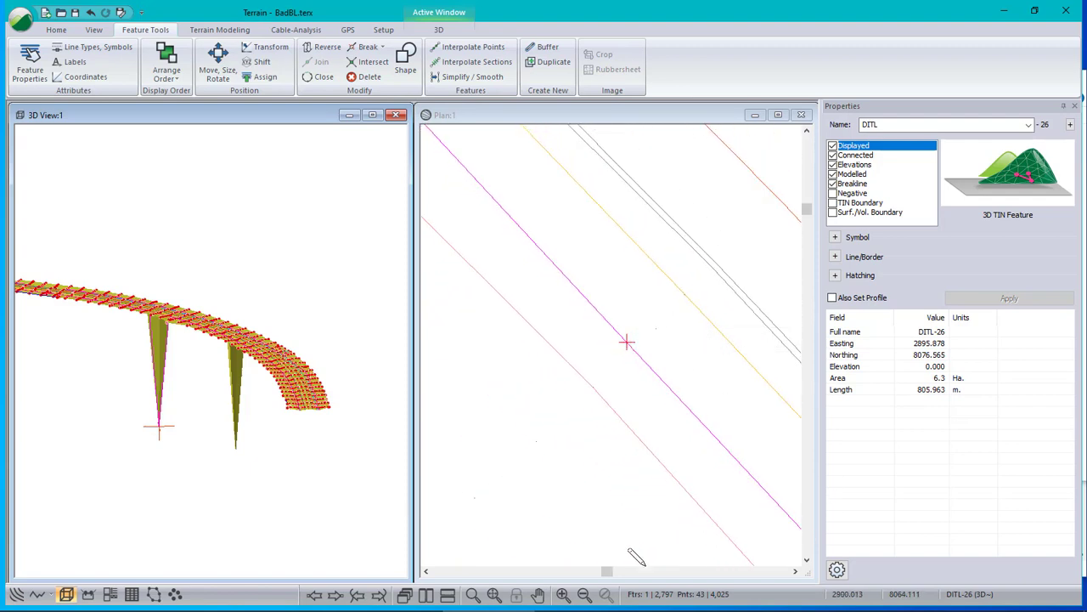
click(336, 594)
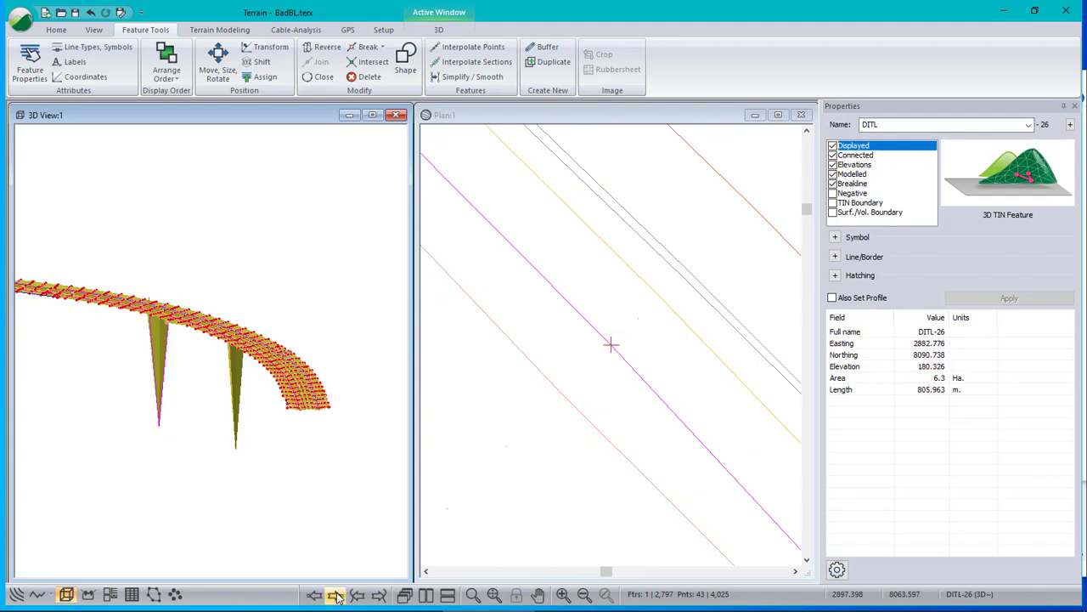
click(315, 596)
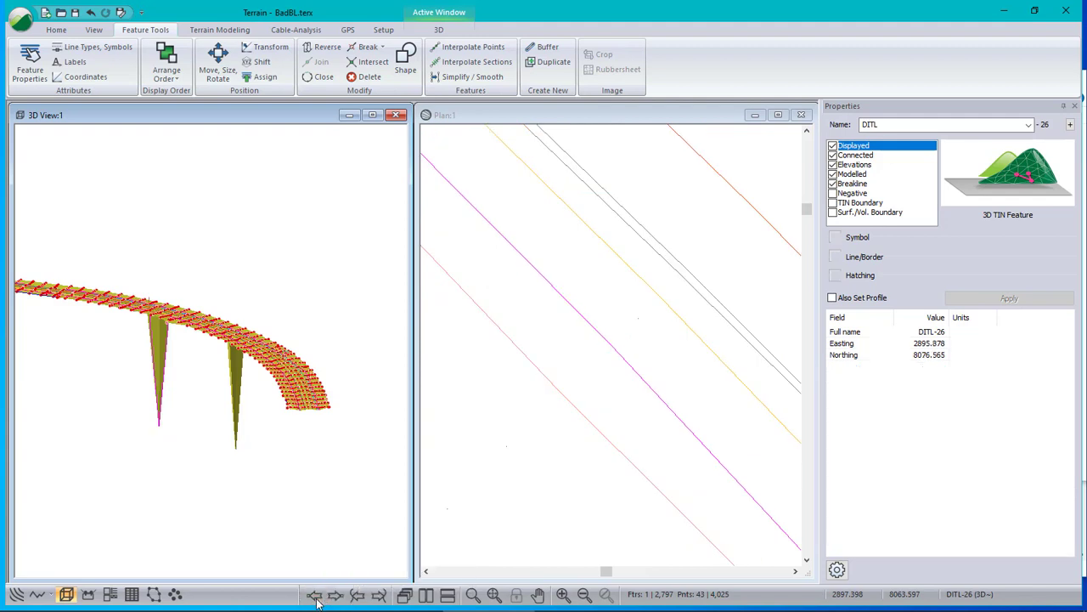
click(315, 597)
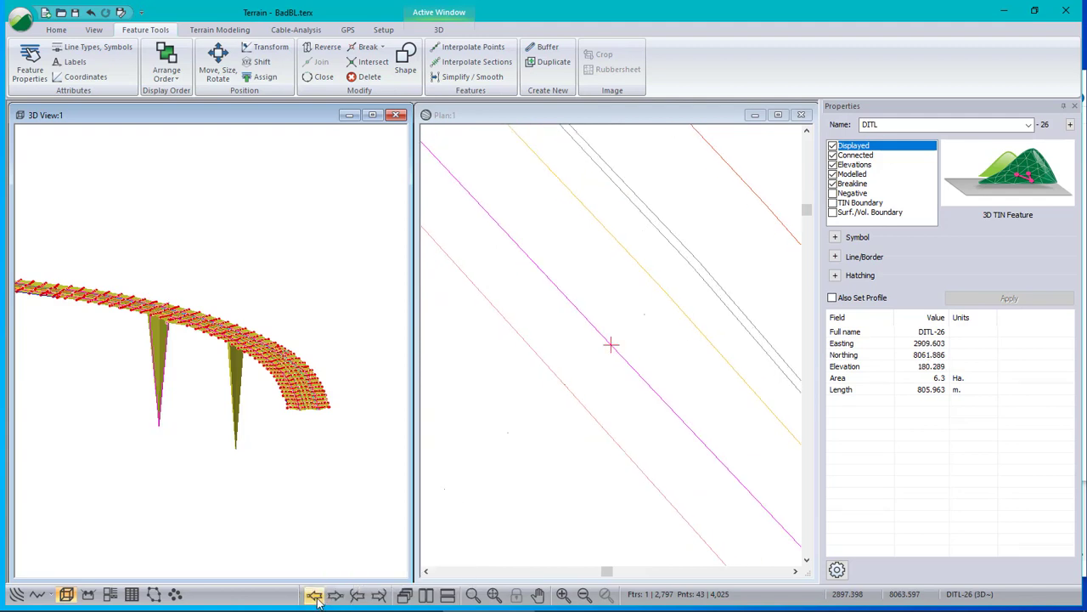
click(336, 595)
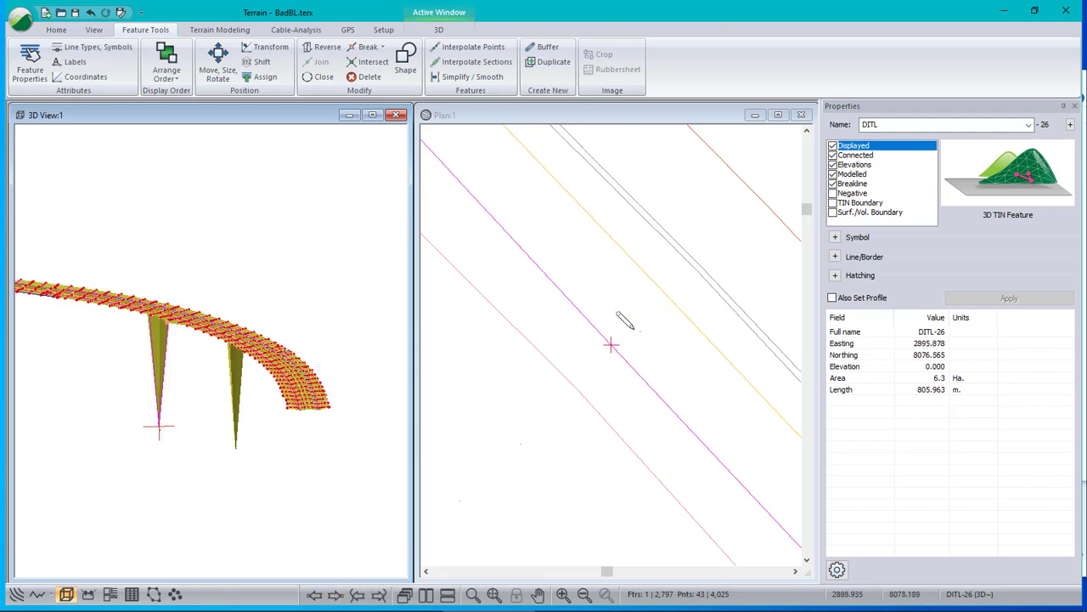
scroll(634, 321, down, 3)
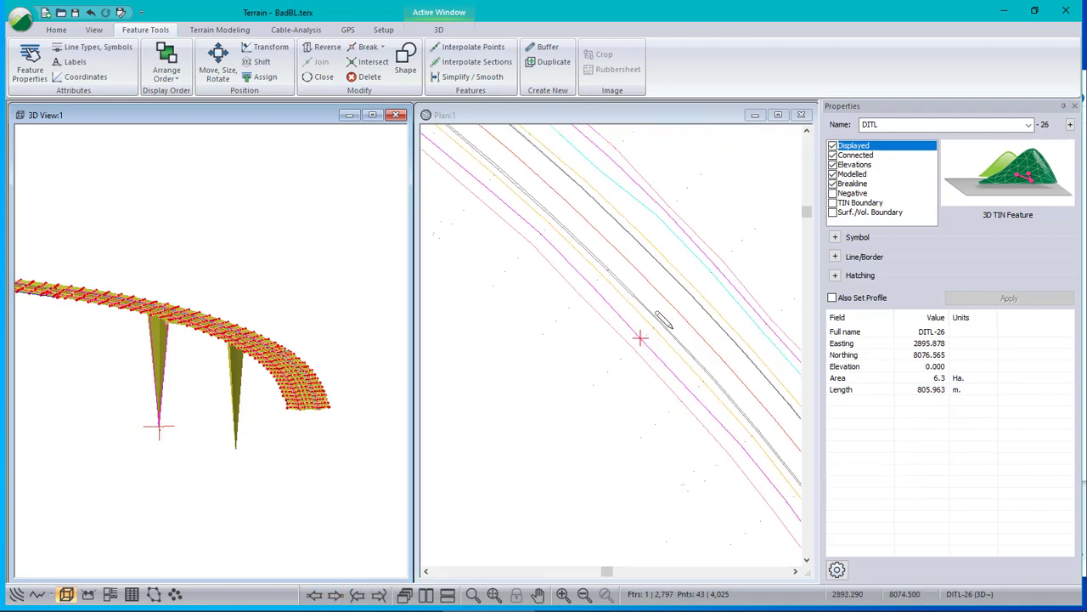
- Check the elevations of the PNTSMARK-23484 point and the SHL-5 and TBSL-31 vertices around the second faulty vertex
scroll(650, 348, up, 5)
scroll(651, 349, down, 3)
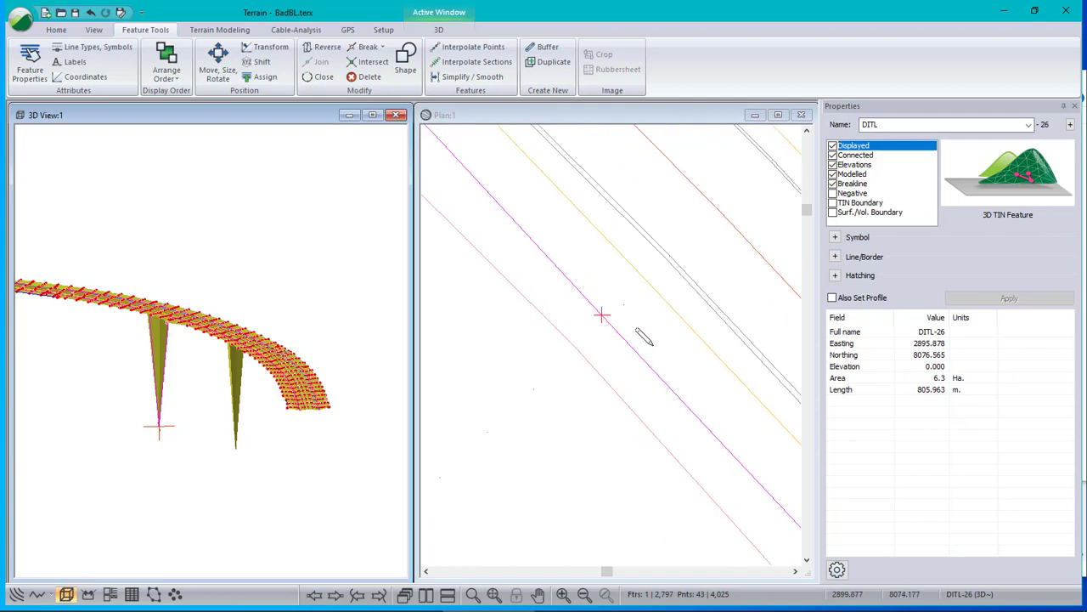
click(615, 309)
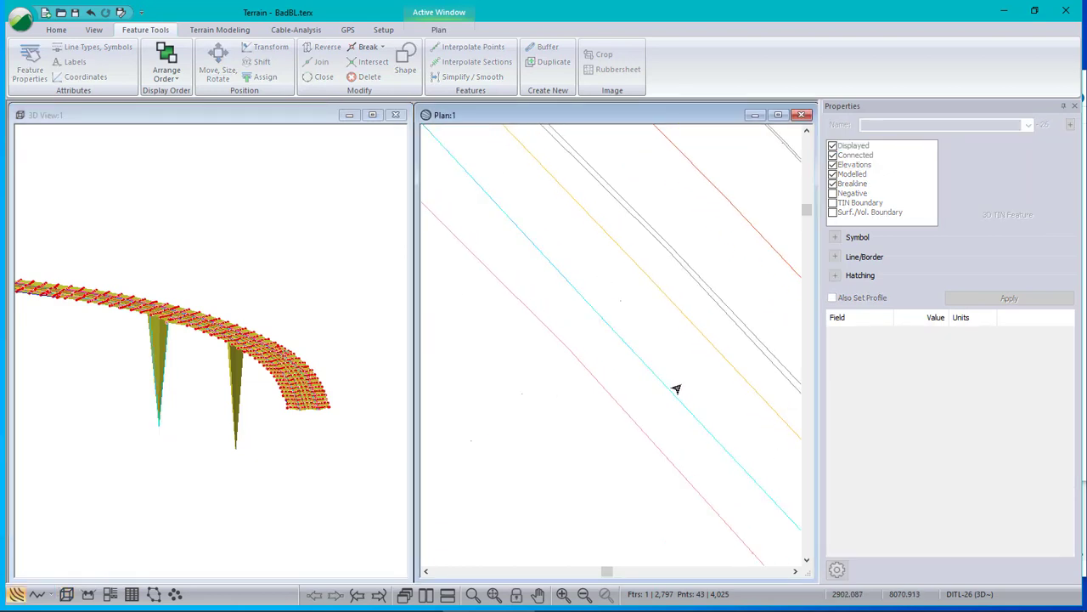
click(615, 303)
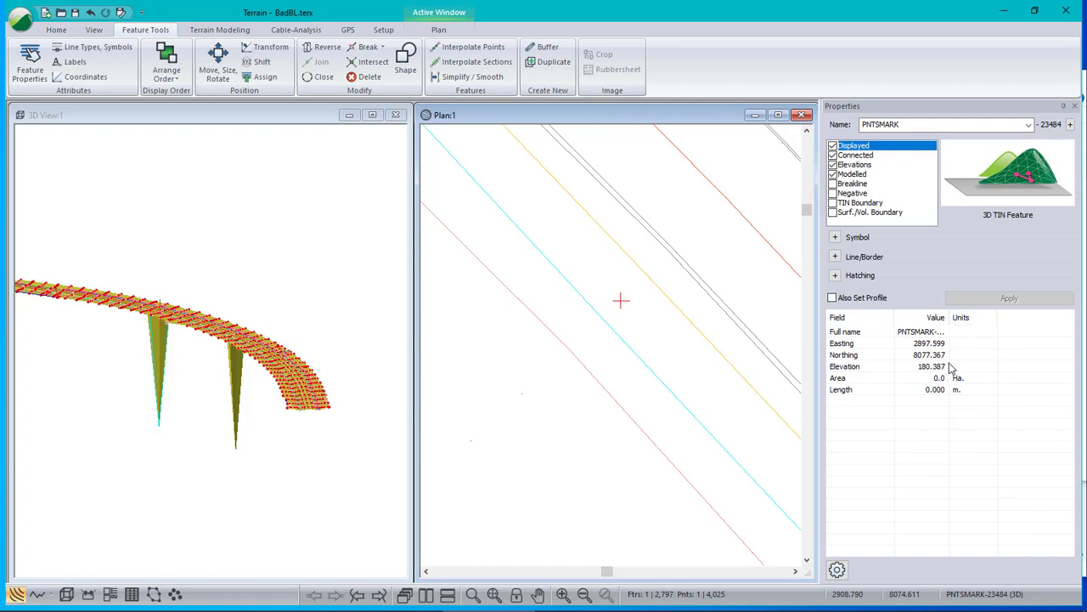
click(641, 278)
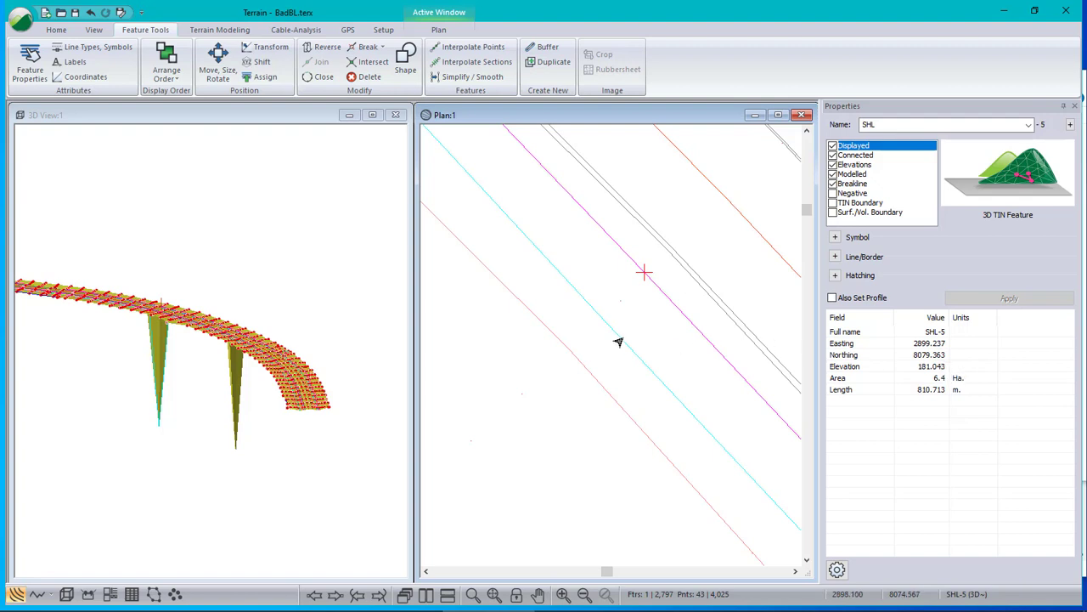
click(569, 349)
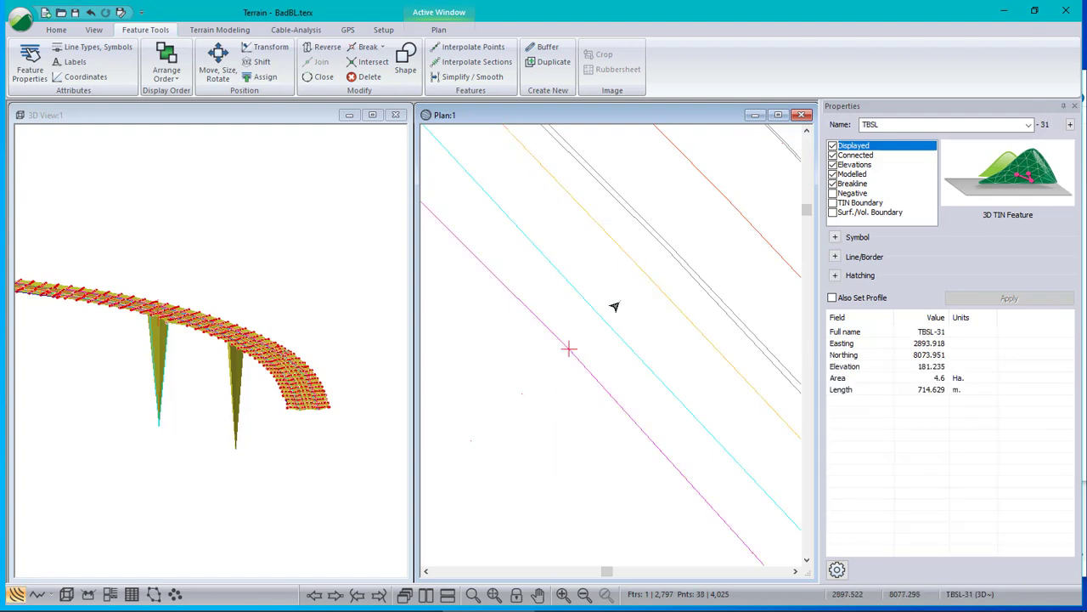
- Reselect the zero-elevation DITL-26 vertex and move it slightly off the survey points near it by editing points with the mouse
click(598, 322)
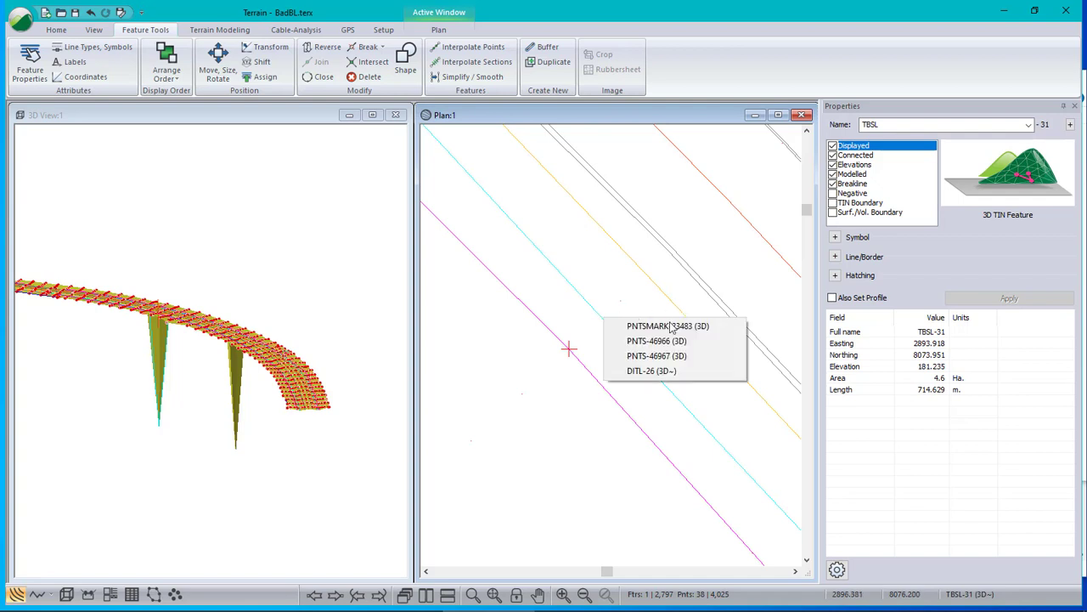
click(645, 370)
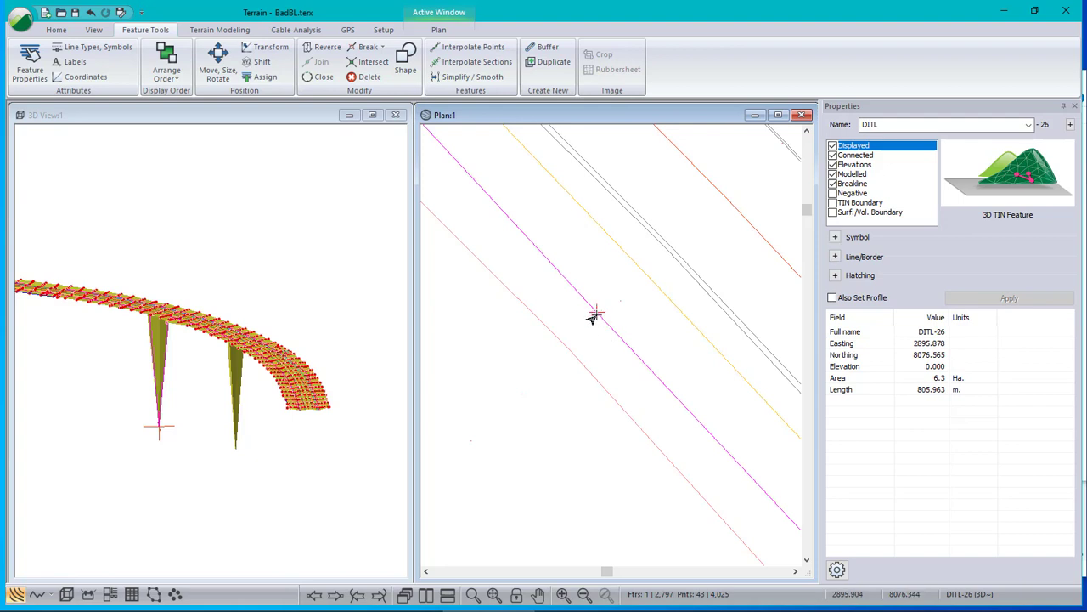
scroll(594, 314, up, 2)
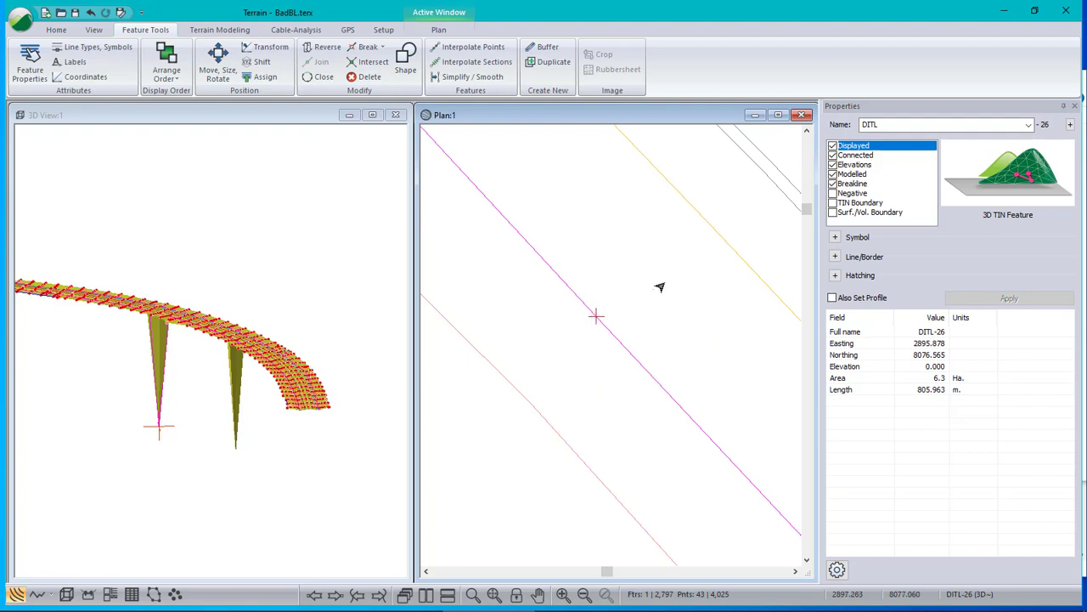
click(633, 331)
click(591, 329)
scroll(602, 329, up, 6)
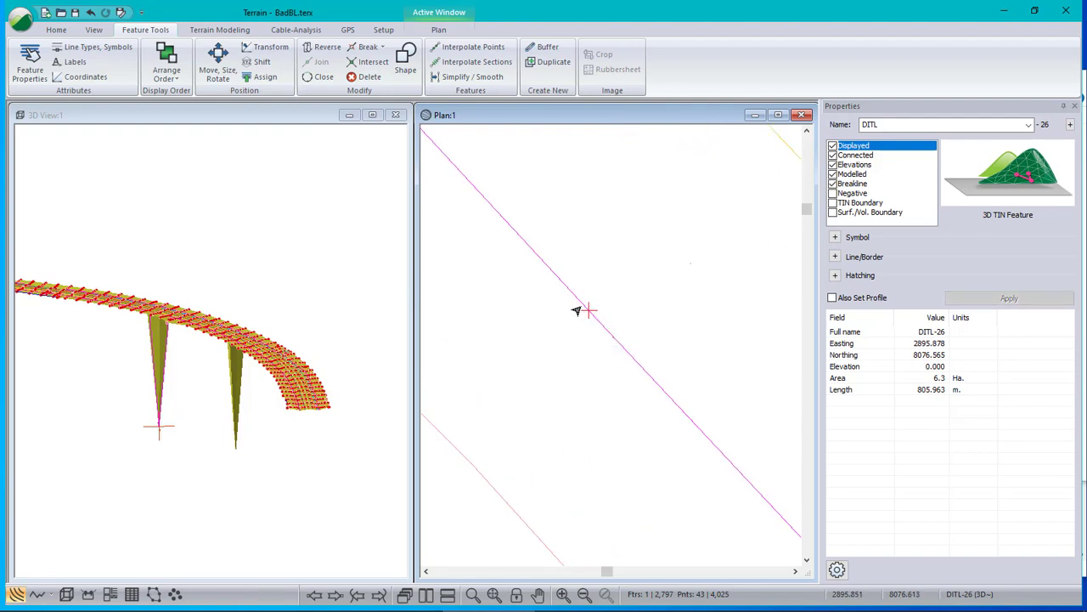
scroll(581, 308, down, 7)
scroll(583, 306, down, 1)
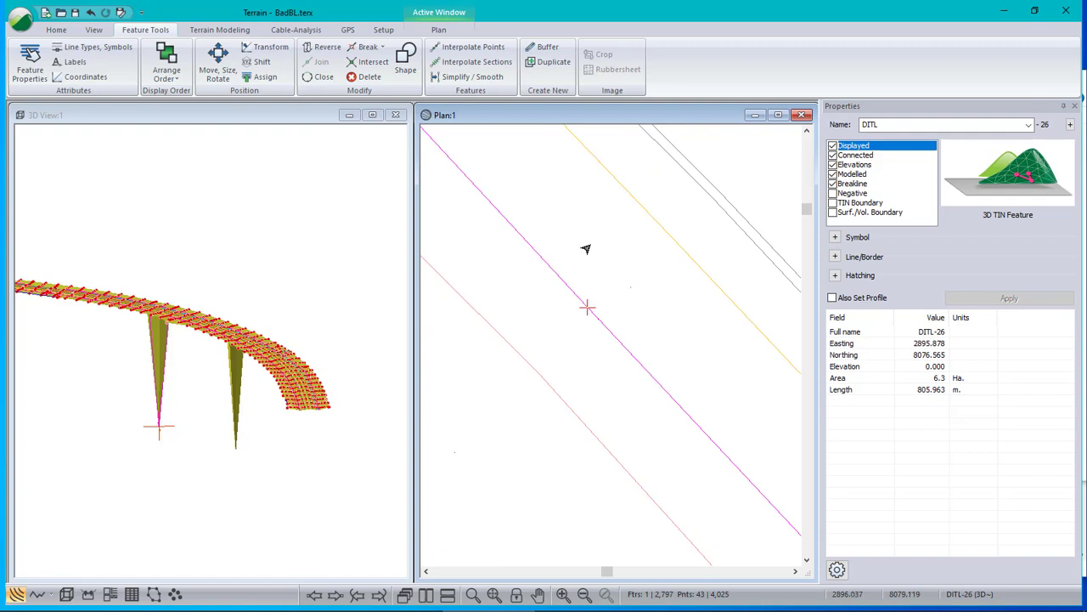
right_click(581, 270)
click(595, 287)
drag(586, 308, 600, 293)
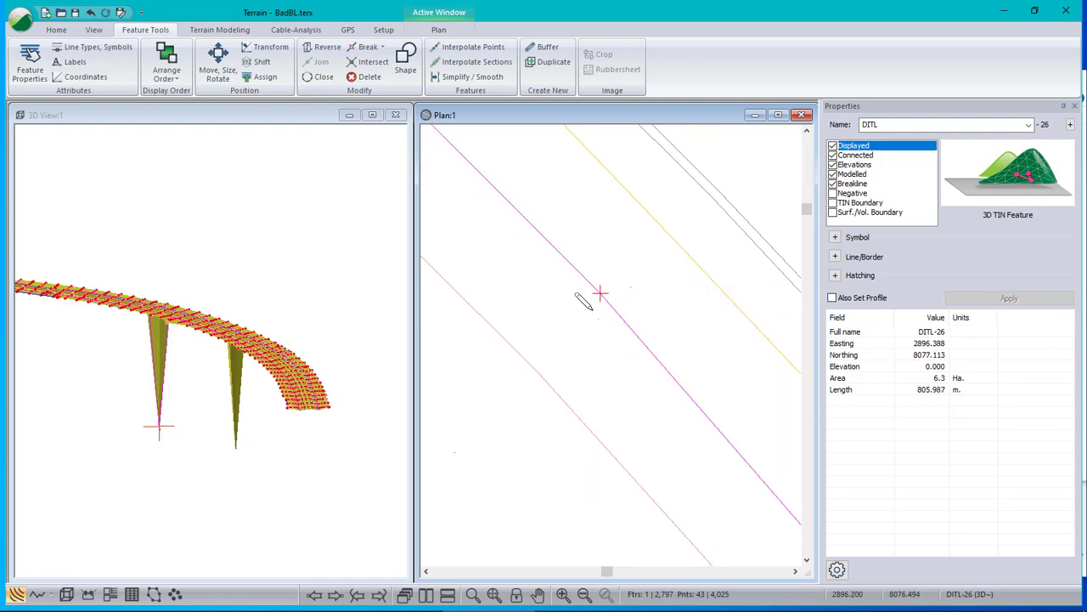
- Compare the elevations of the overlapping points PNTSMARK-23483, PNTS-46966 and PNTS-46967 beside the displaced vertex
scroll(584, 302, up, 2)
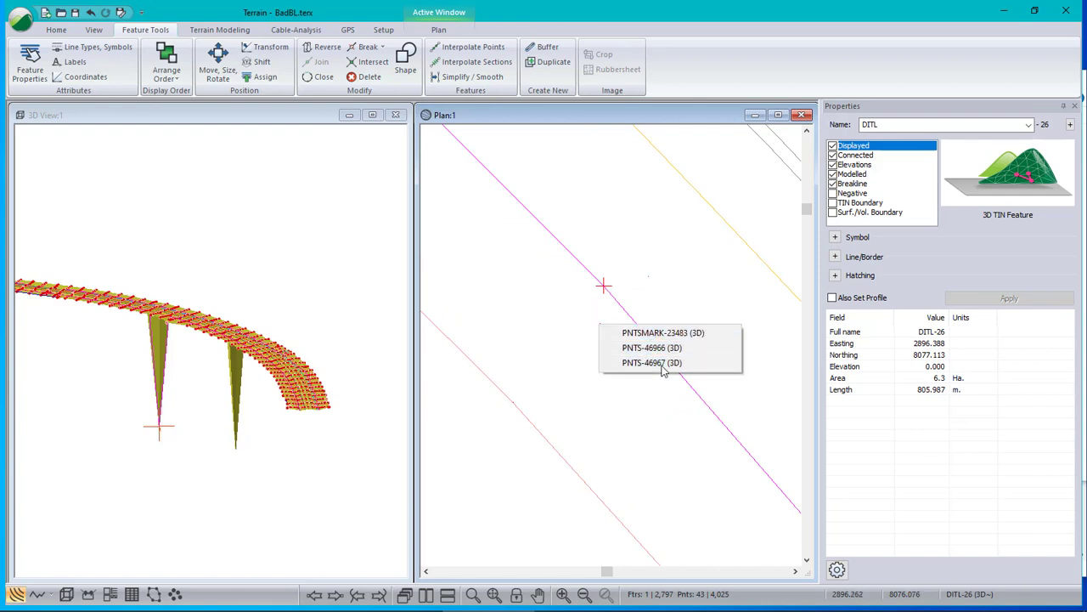
click(665, 334)
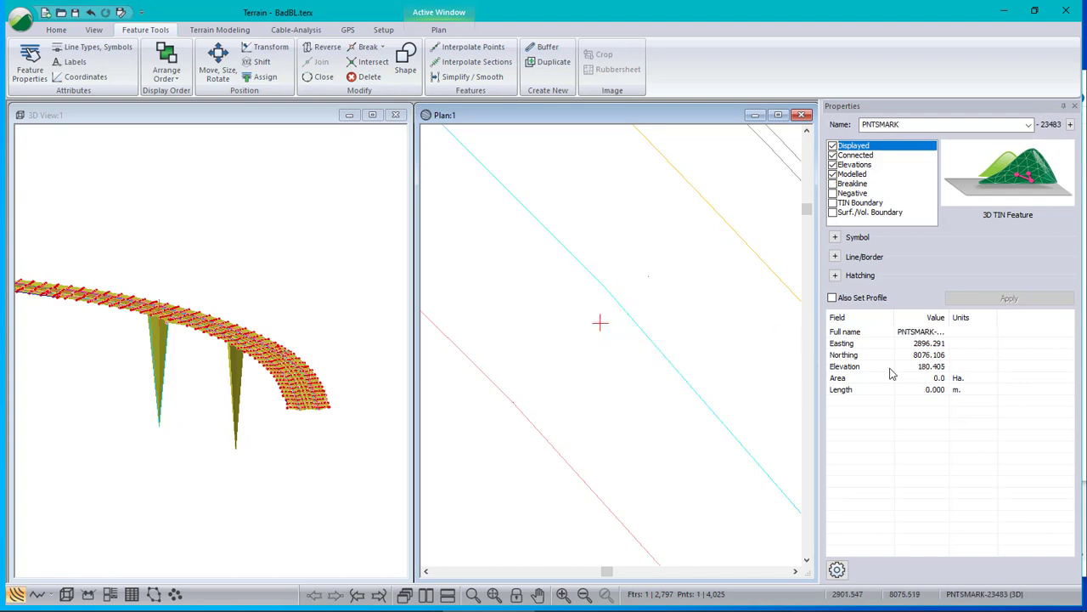
click(597, 327)
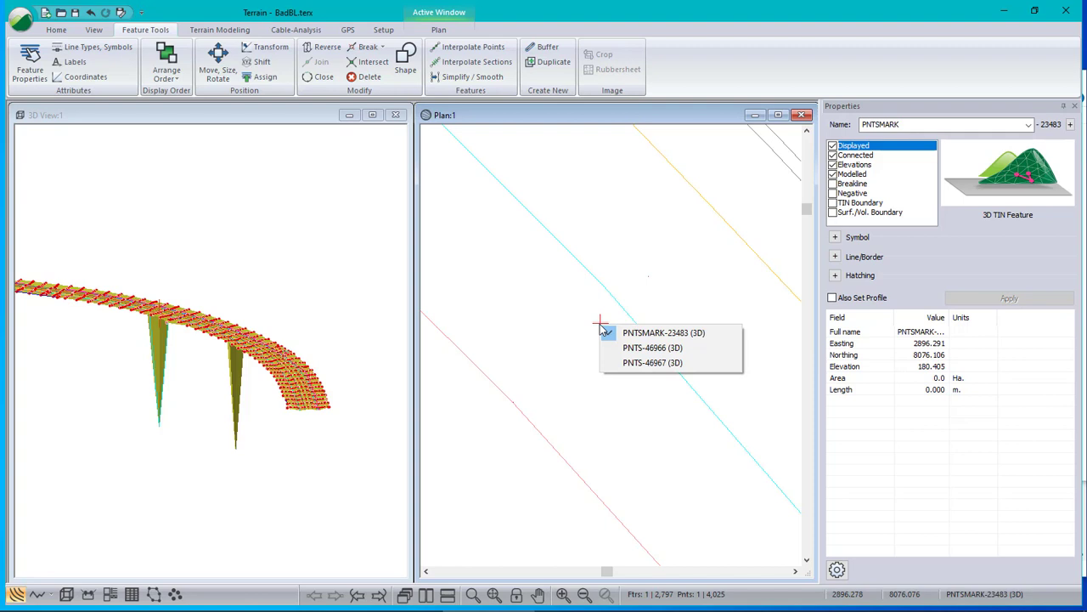
click(651, 348)
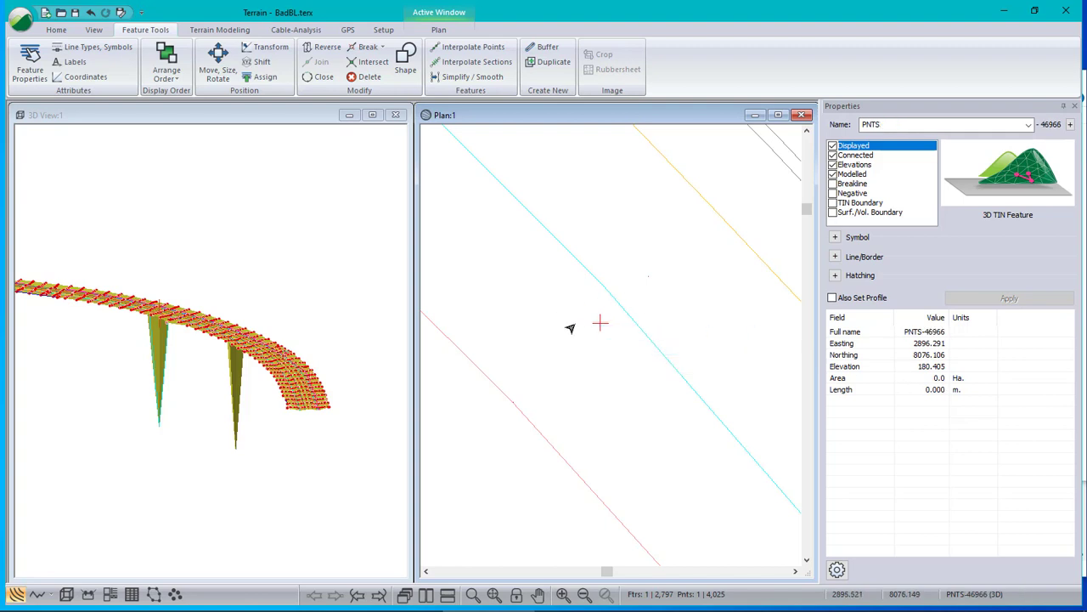
click(597, 327)
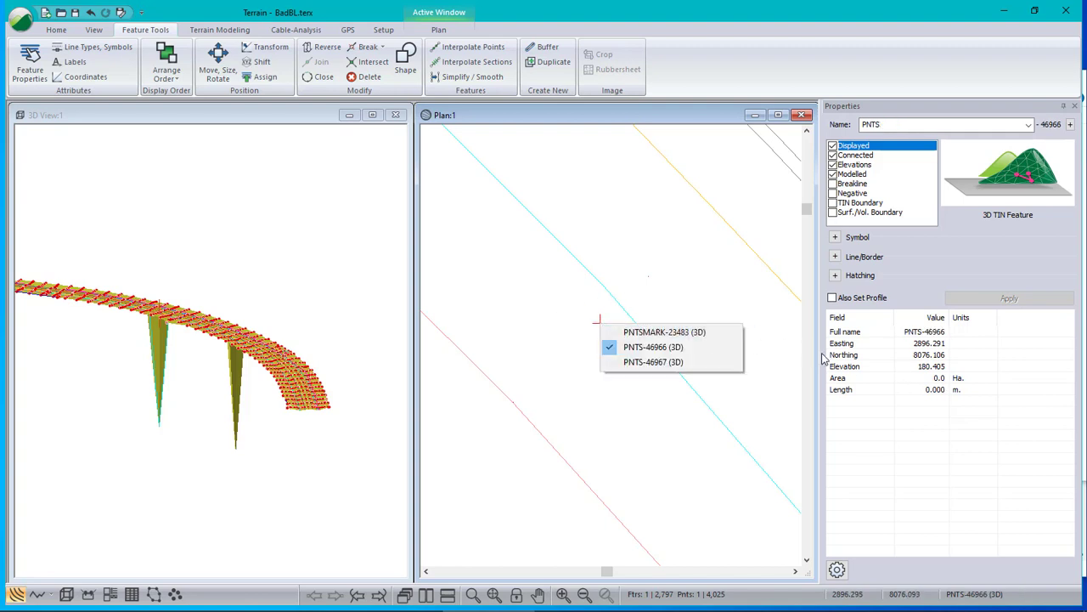
click(652, 364)
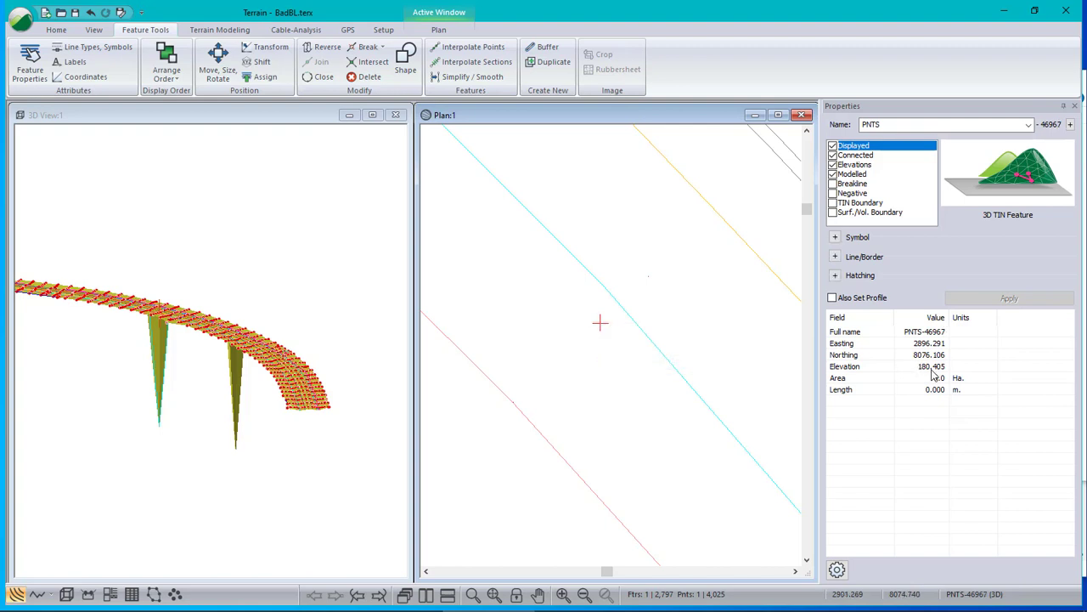
- Move the faulty DITL-26 vertex onto the overlapping survey points and compare its elevation with the adjacent vertices along the line
click(603, 286)
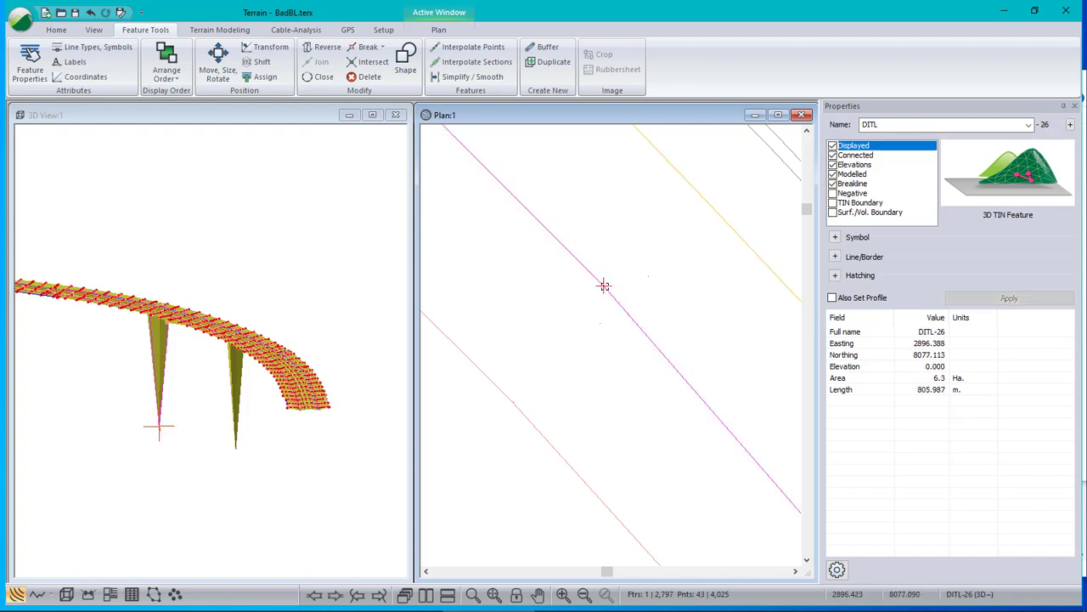
drag(604, 286, 600, 322)
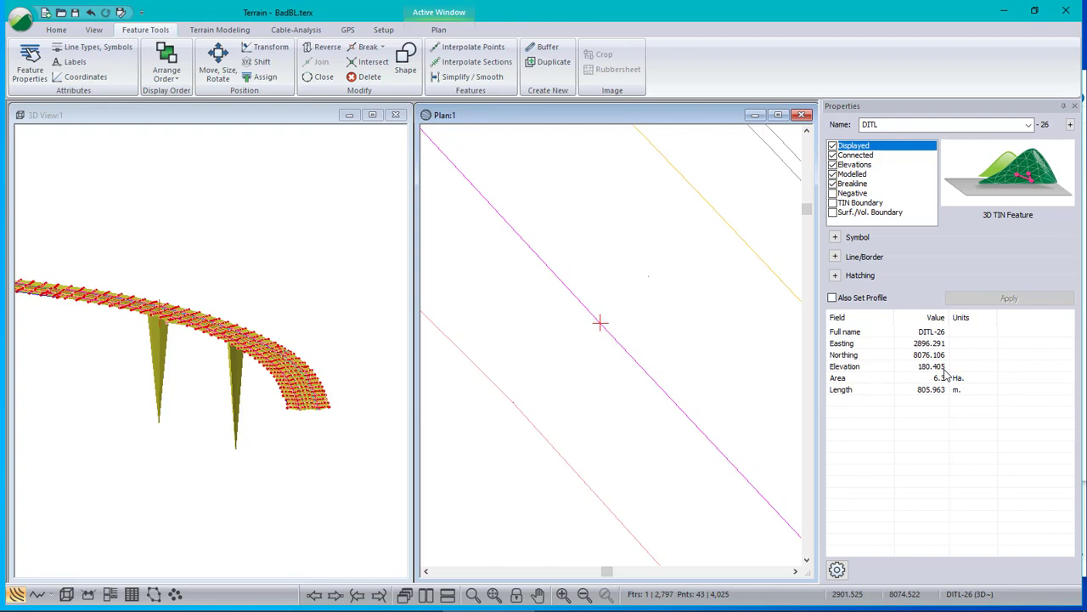
click(337, 598)
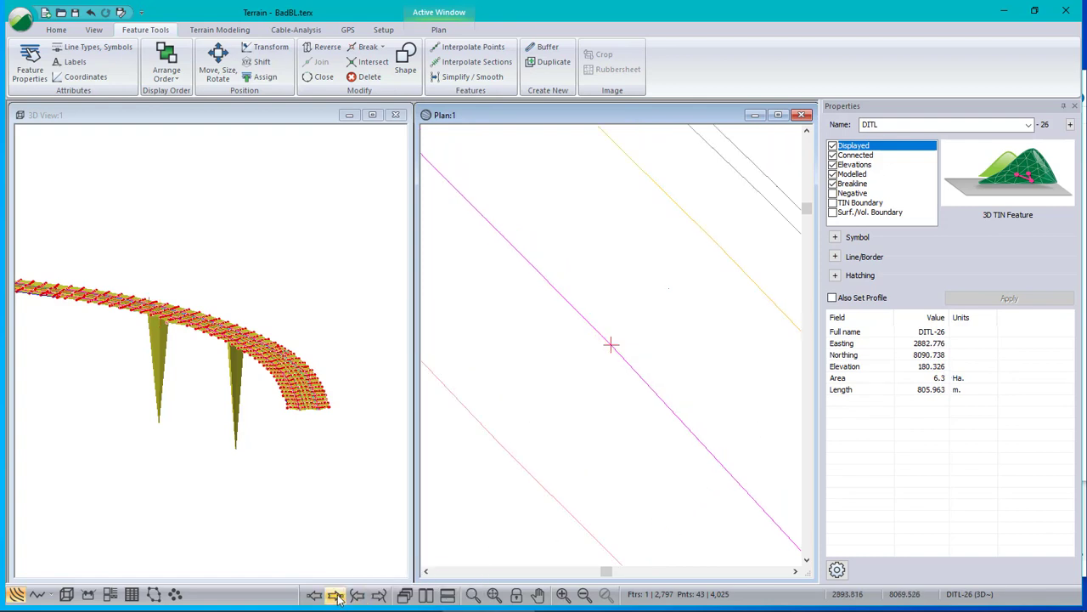
click(316, 595)
click(316, 596)
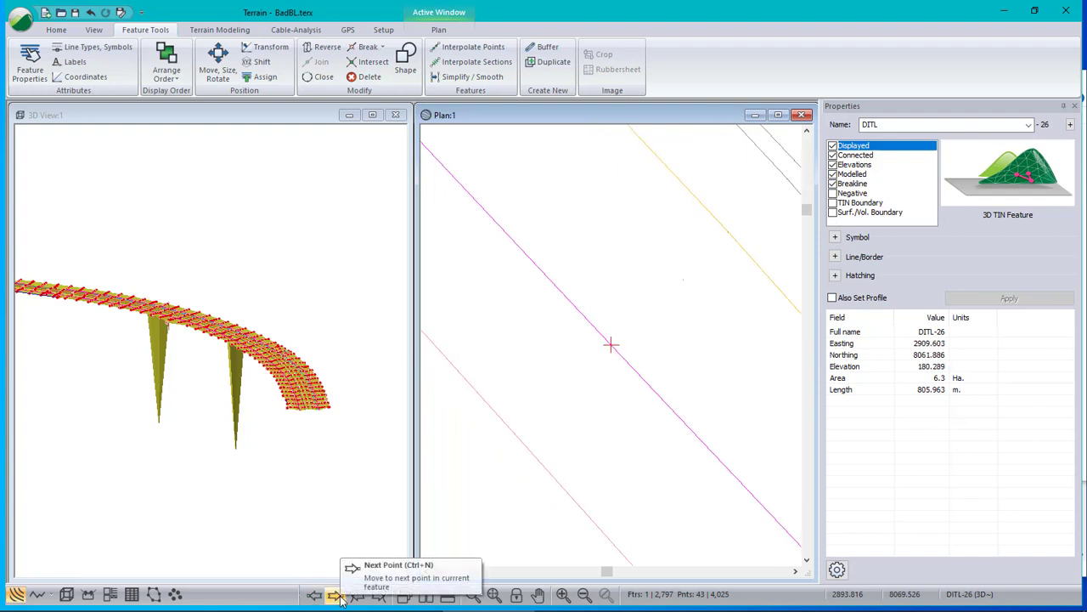
click(336, 596)
- Regenerate the terrain triangles and contours with major contours off and minor contours on at an interval of 1
scroll(689, 305, down, 5)
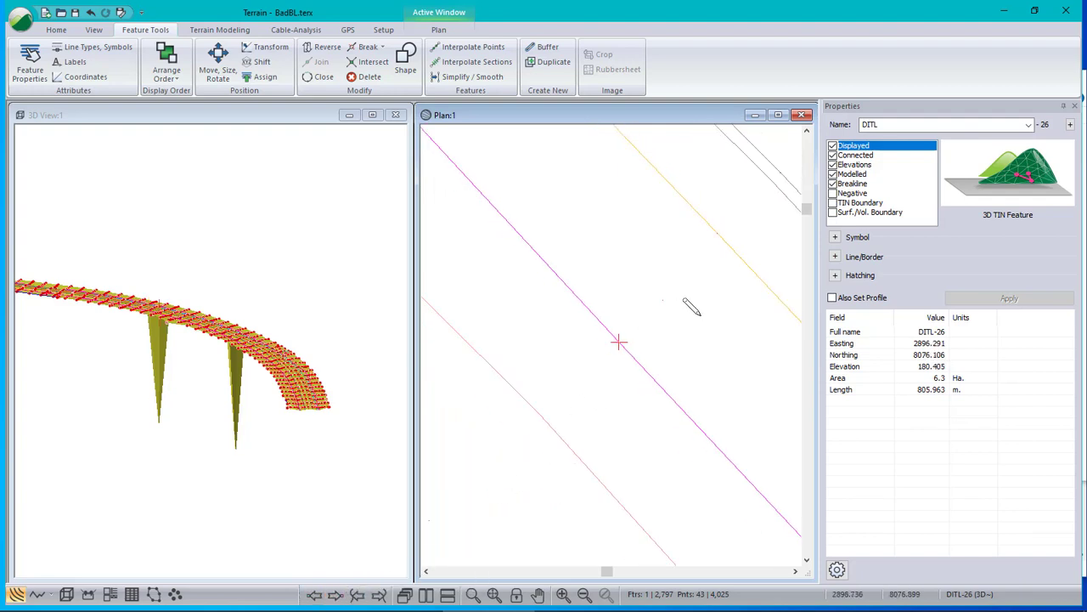
scroll(698, 344, down, 2)
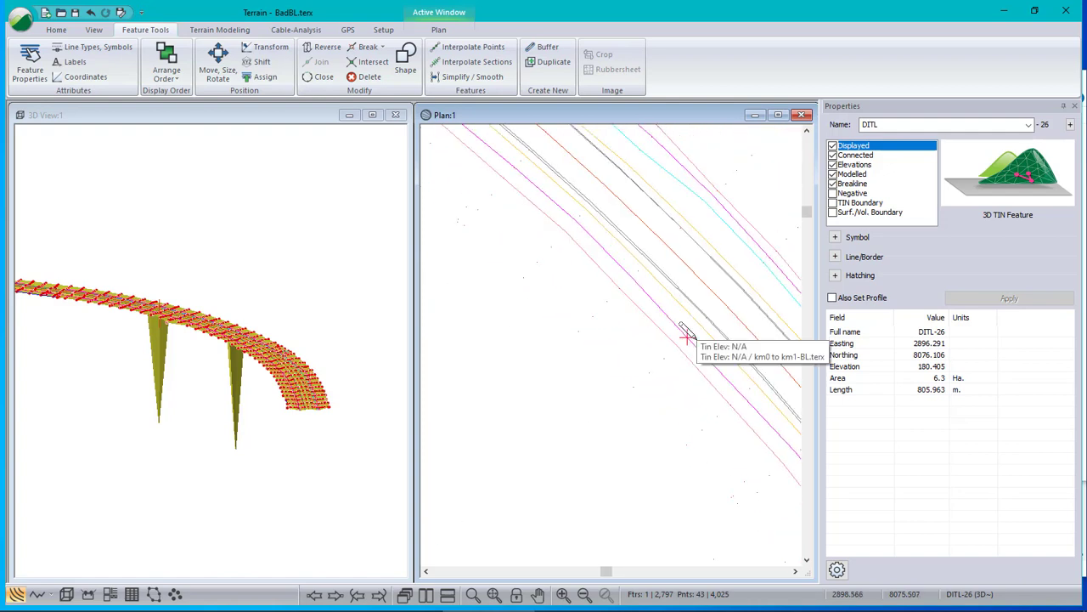
middle_drag(739, 293, 681, 353)
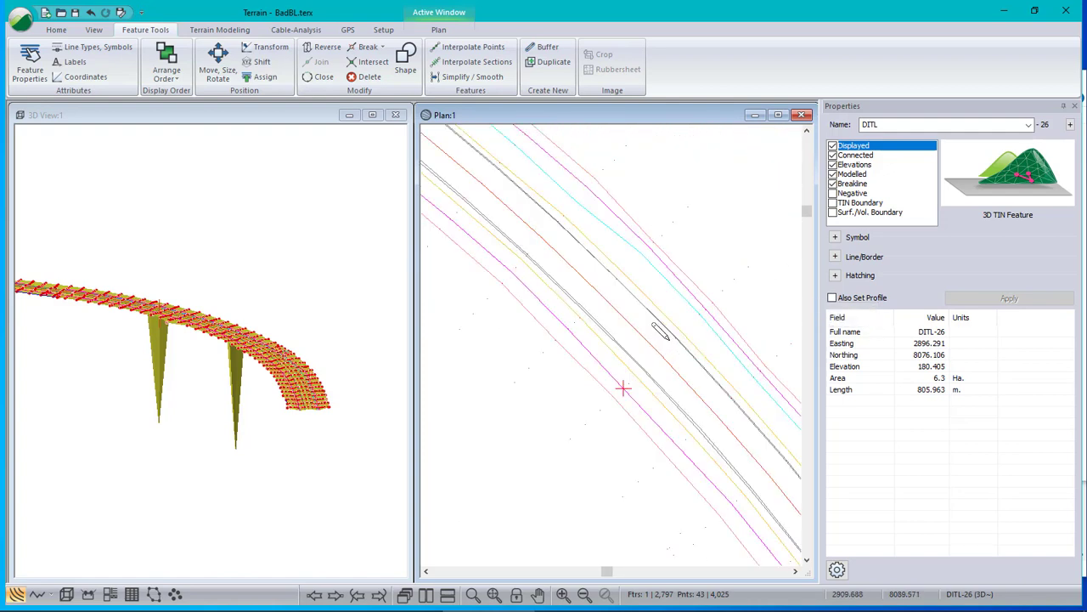
click(219, 30)
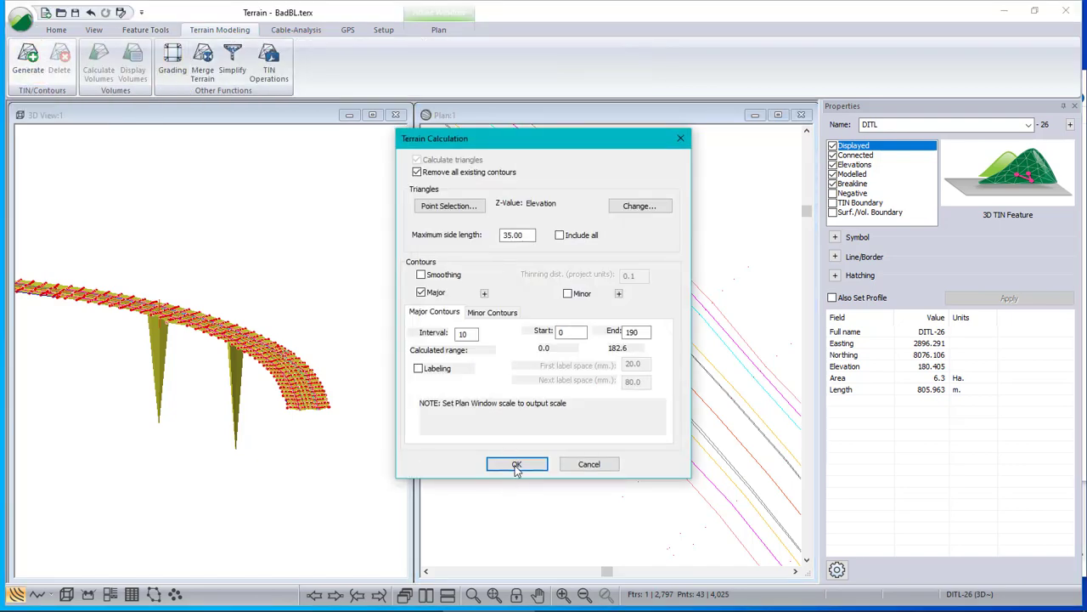
click(421, 293)
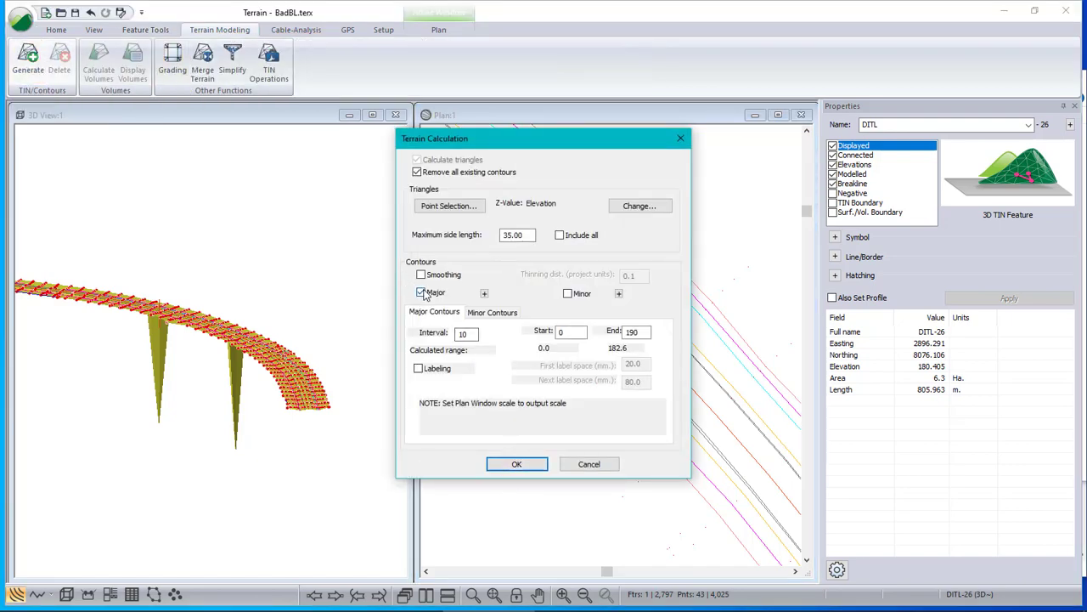
click(567, 294)
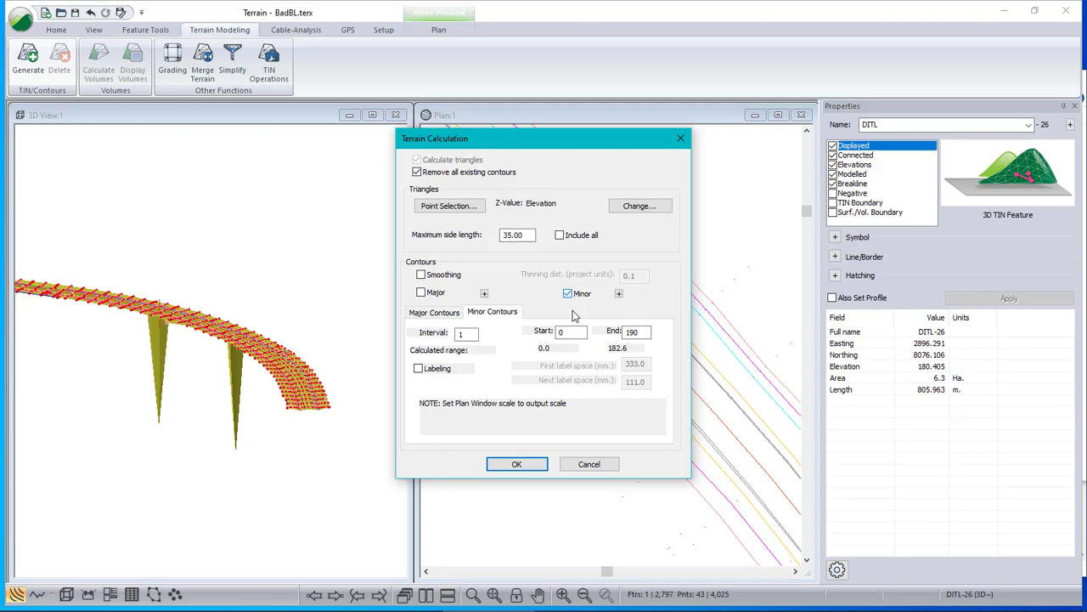
click(516, 464)
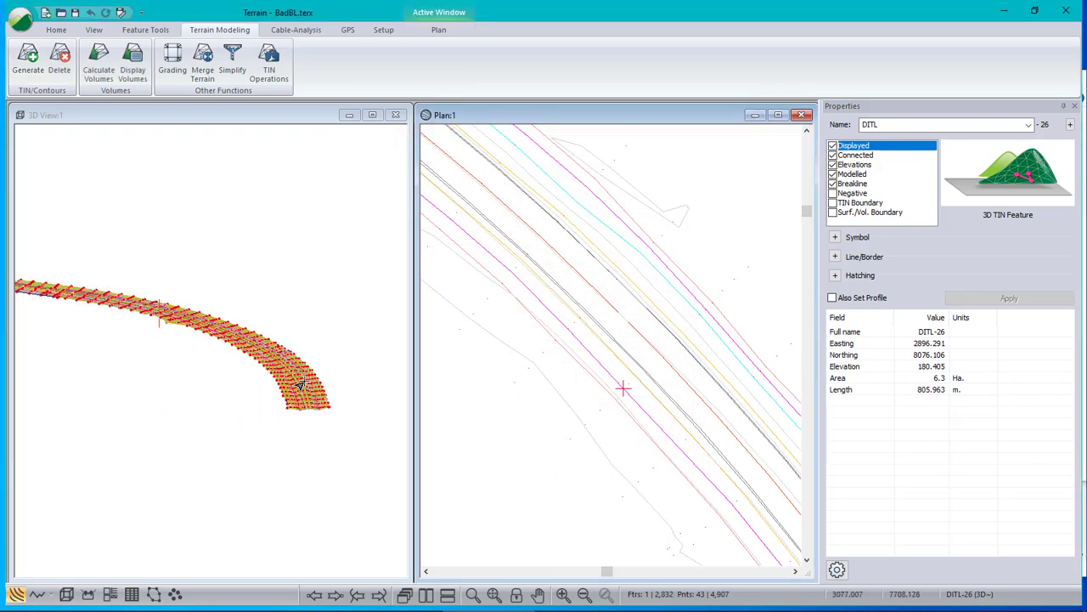
mouse_move(301, 386)
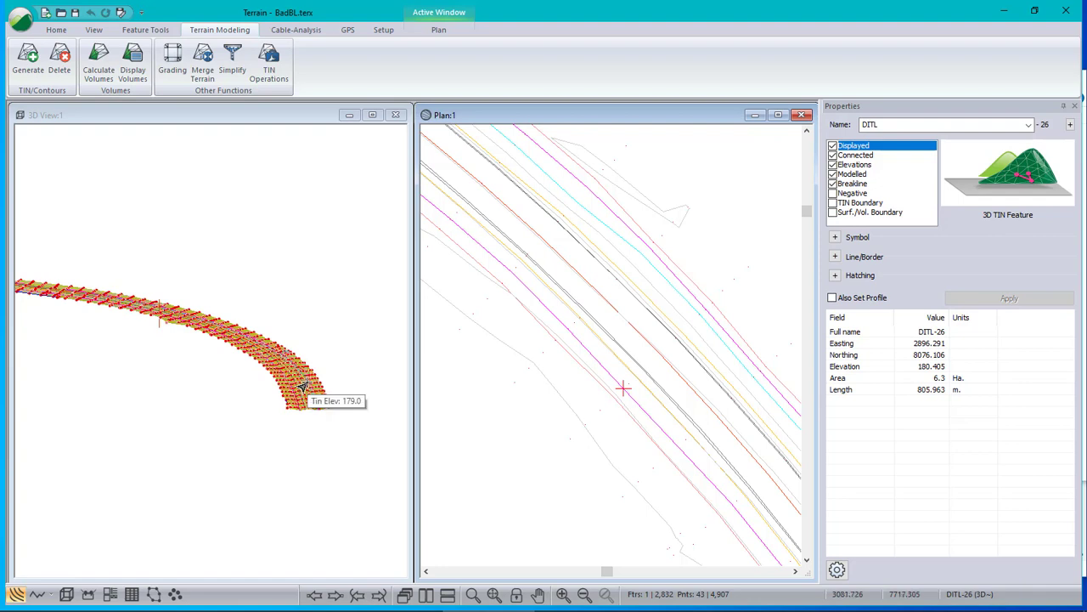